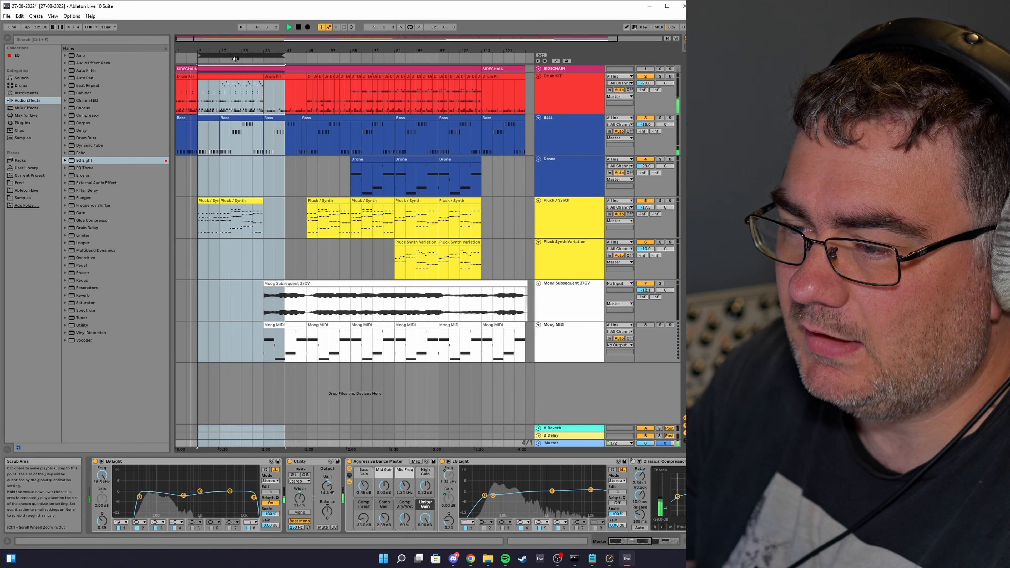
Step: Play the arrangement and move the loop region forward to the next section
key(space)
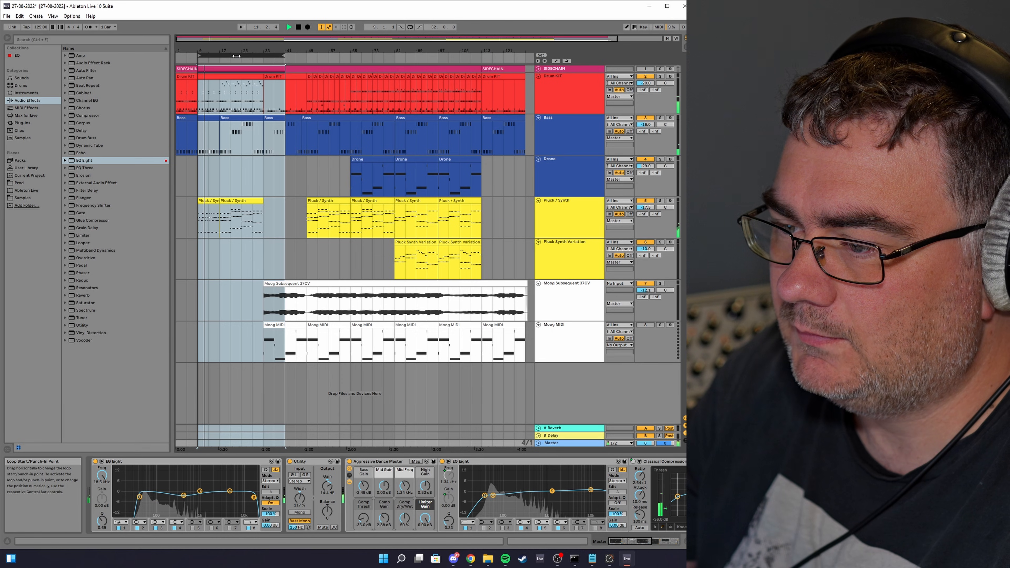
drag(237, 56, 302, 56)
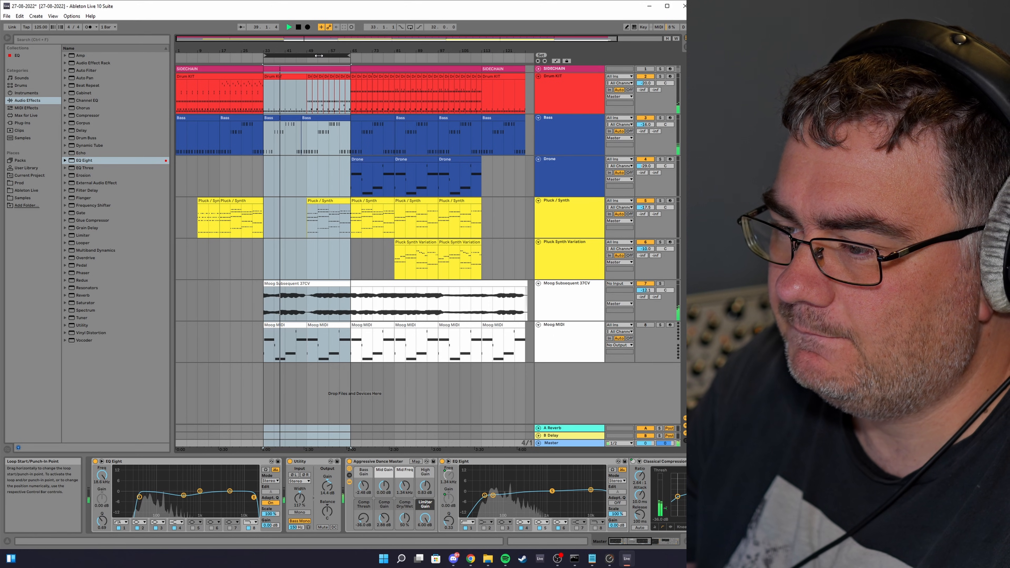
key(space)
Step: Shift the loop region across the following sections of the arrangement while playback continues
drag(319, 55, 408, 68)
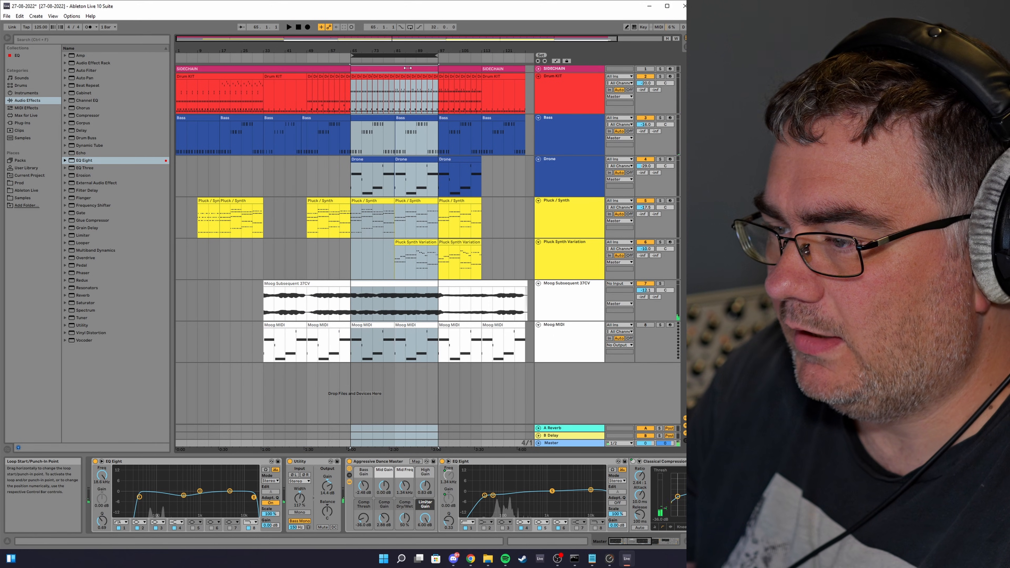
key(space)
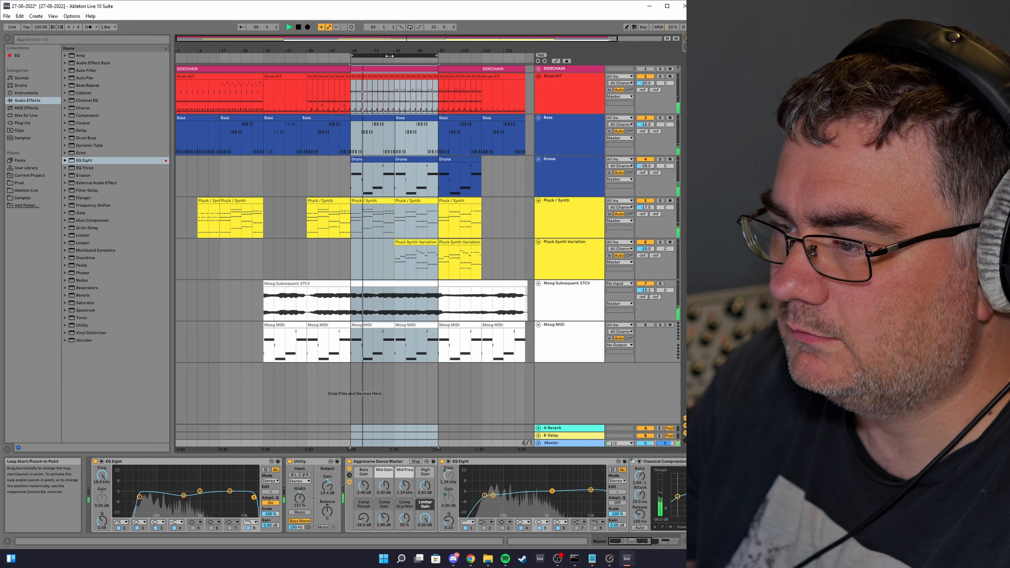
drag(390, 56, 498, 56)
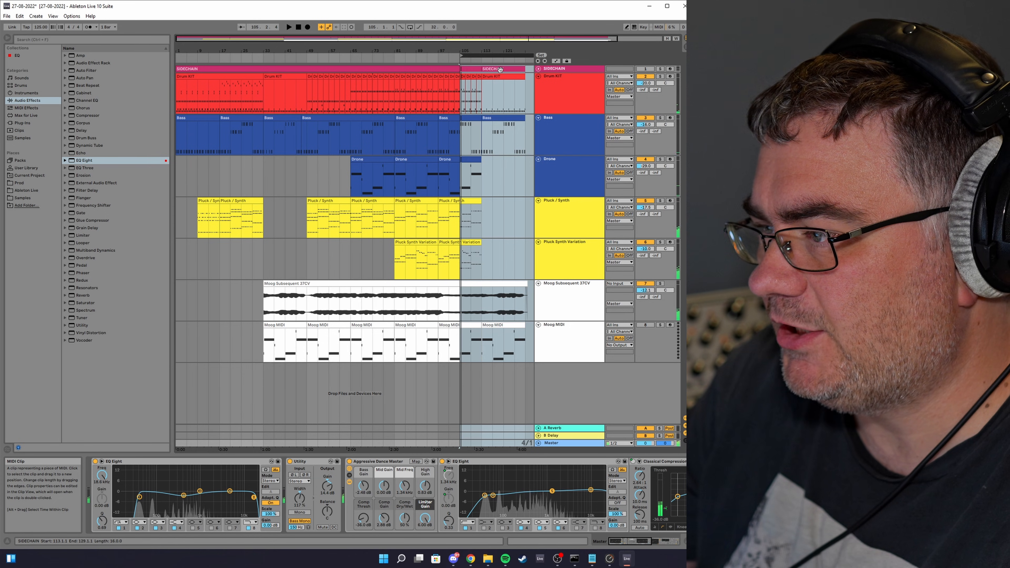
key(space)
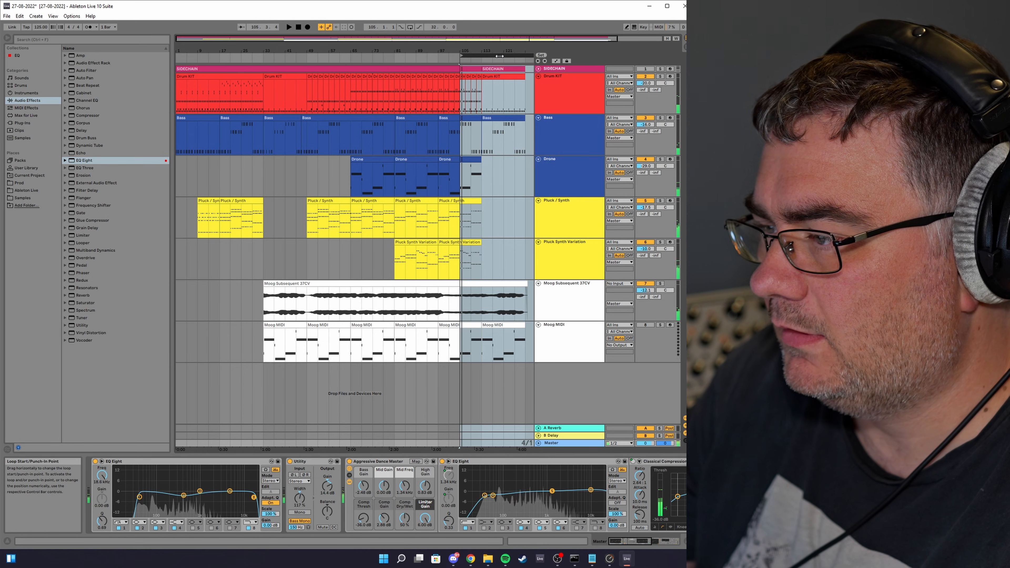
Step: Move the loop region to the end of the song and then back to the beginning
drag(499, 56, 524, 60)
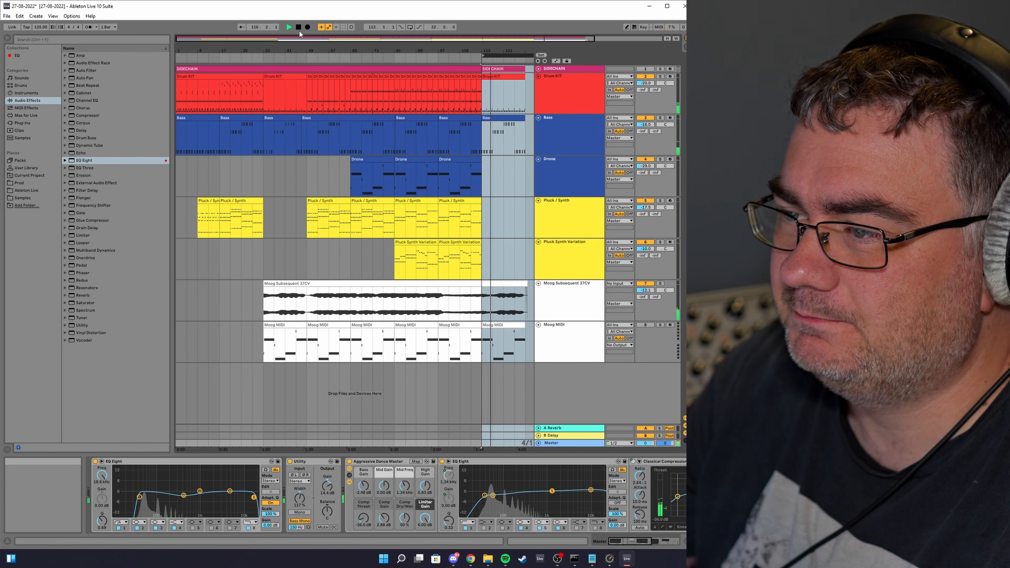
drag(504, 56, 198, 56)
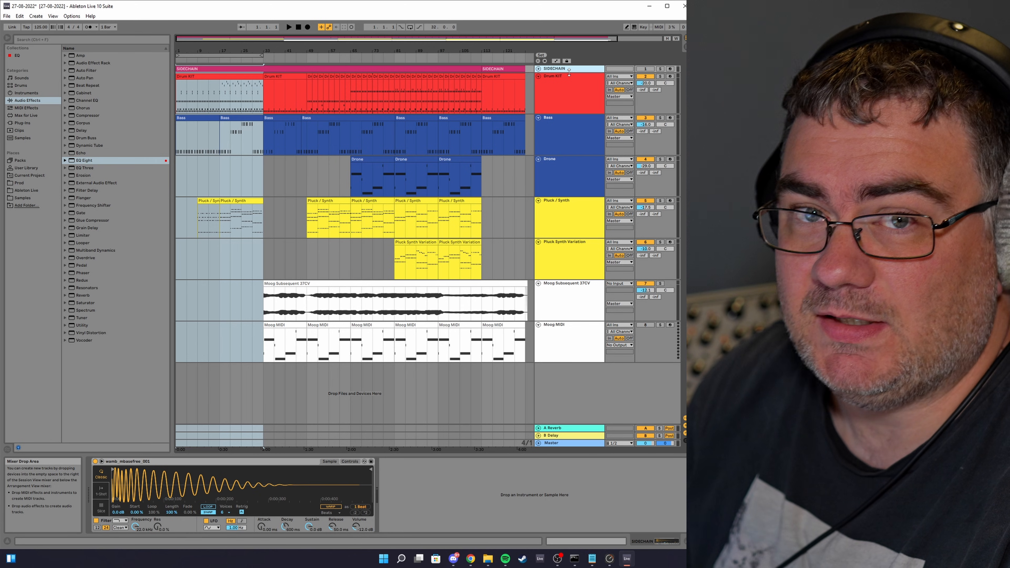
Step: Select the Drum Kit track, set a short loop around bar 21, and show its automation lanes
click(572, 102)
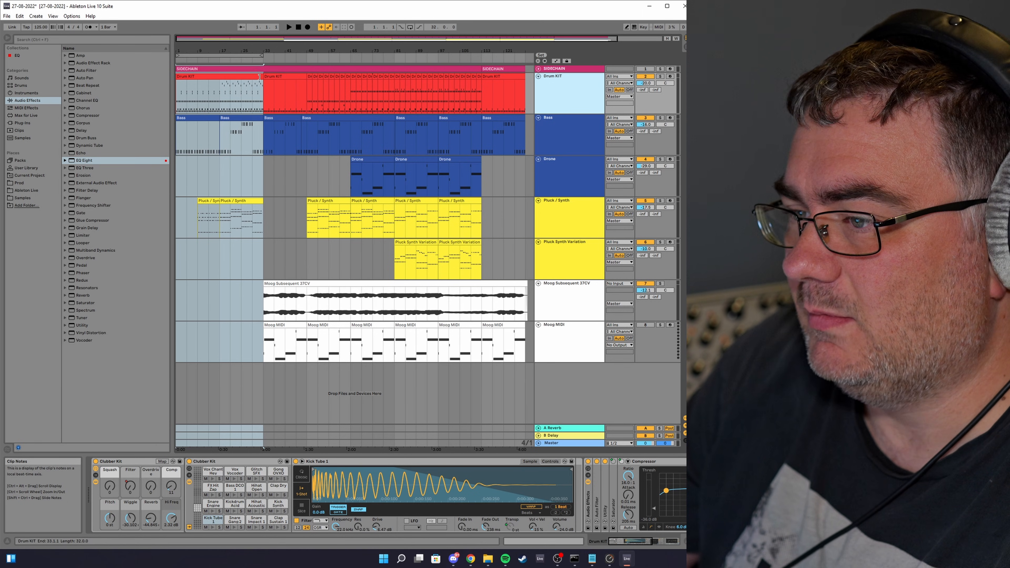
mouse_move(236, 59)
mouse_down()
mouse_move(324, 56)
mouse_move(241, 56)
mouse_up()
key(a)
click(252, 58)
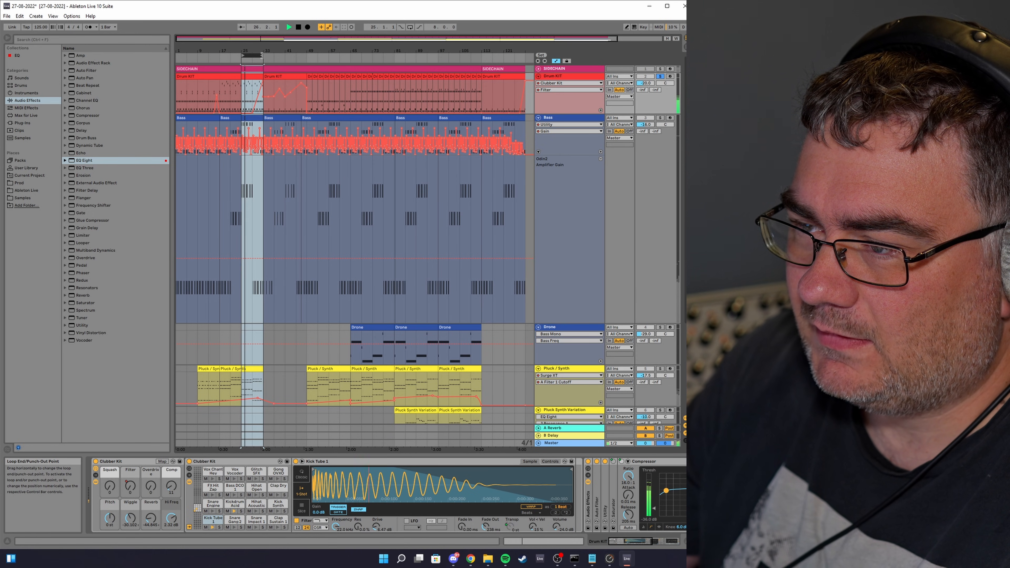
Step: Extend the loop slightly, solo the Drum Kit track, and hide the automation lanes
drag(262, 56, 269, 55)
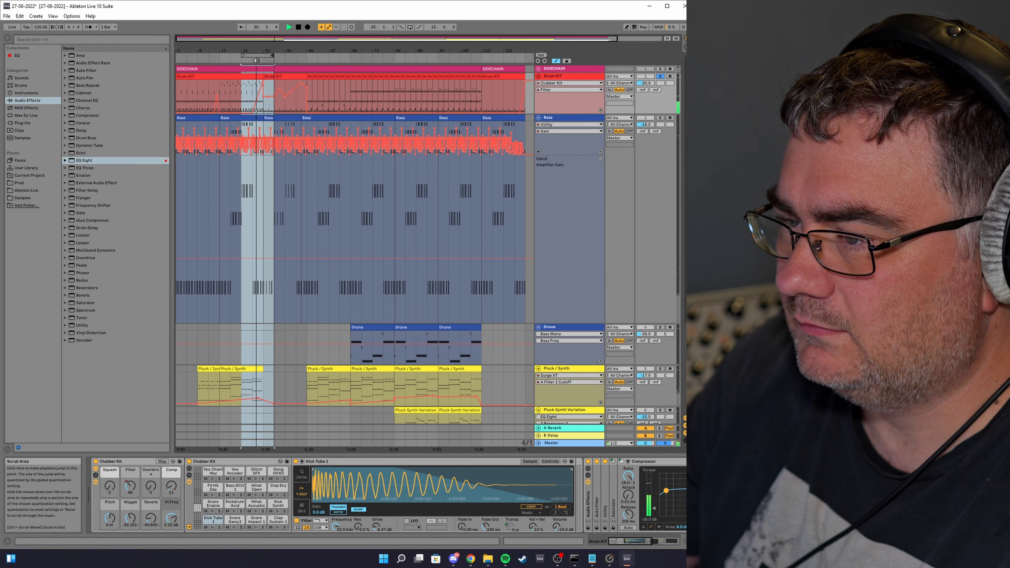
click(662, 77)
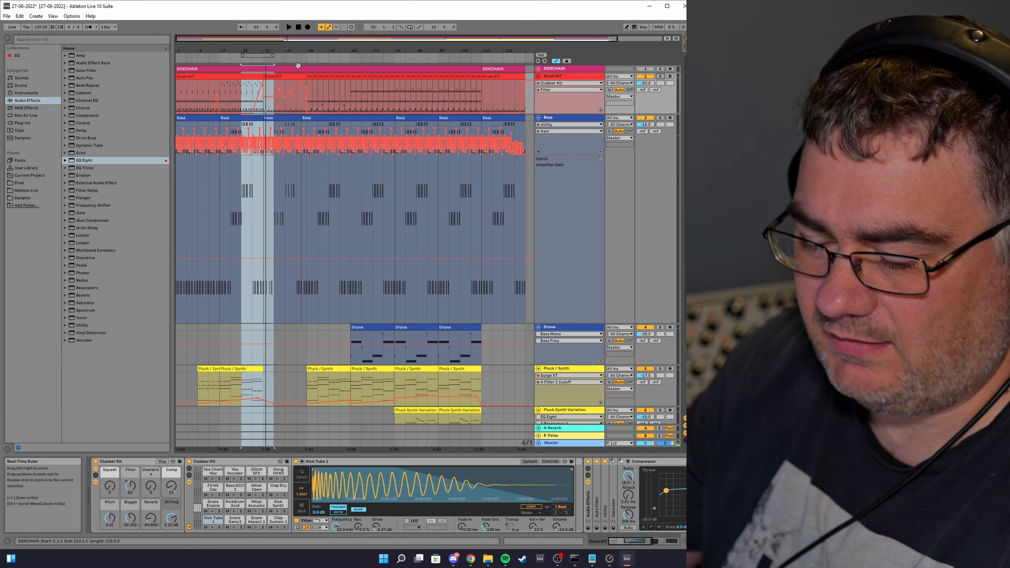
key(a)
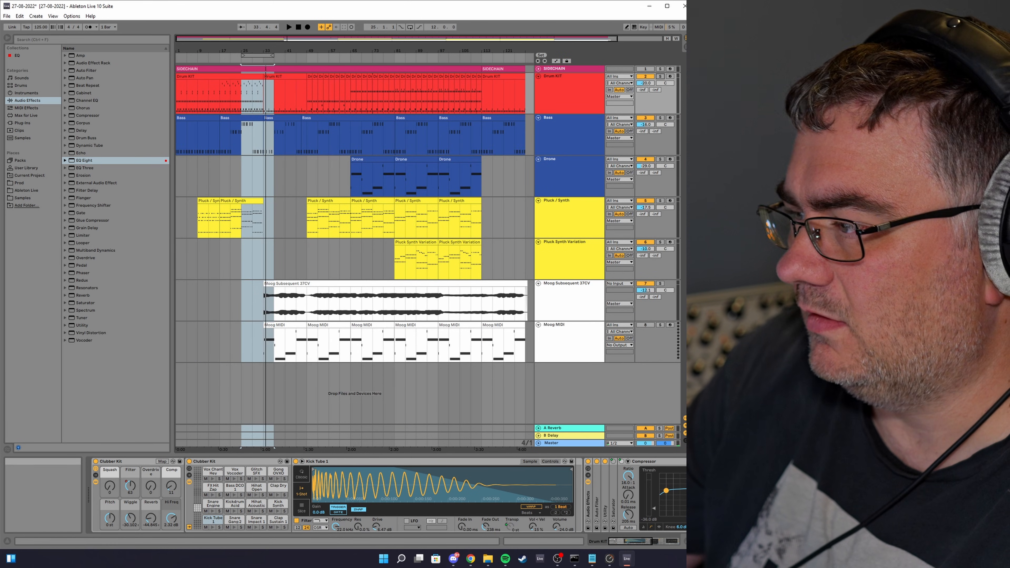
Step: Open the Bass track's Odin2 synth window, reposition it, and close it again
click(572, 136)
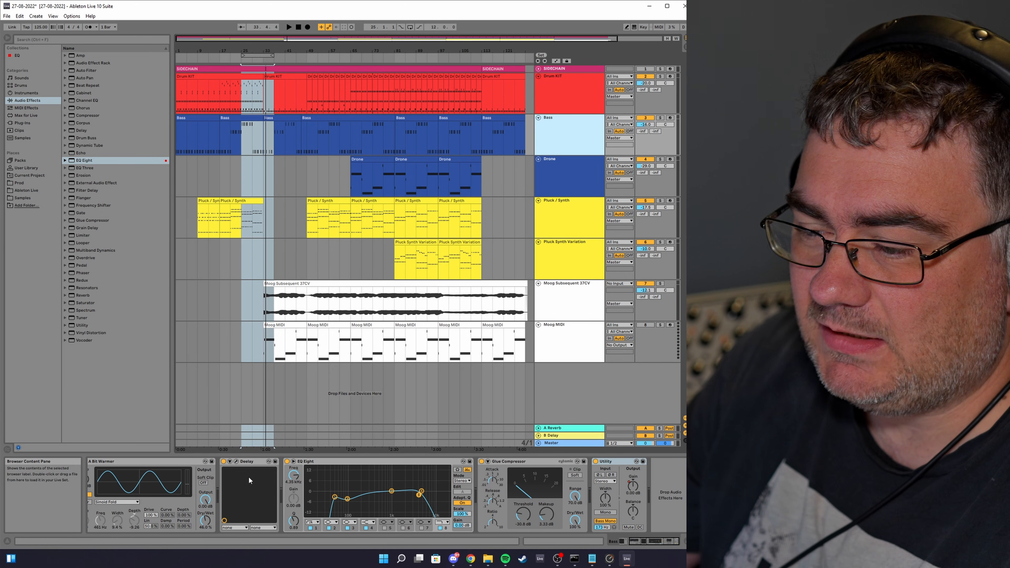
click(617, 542)
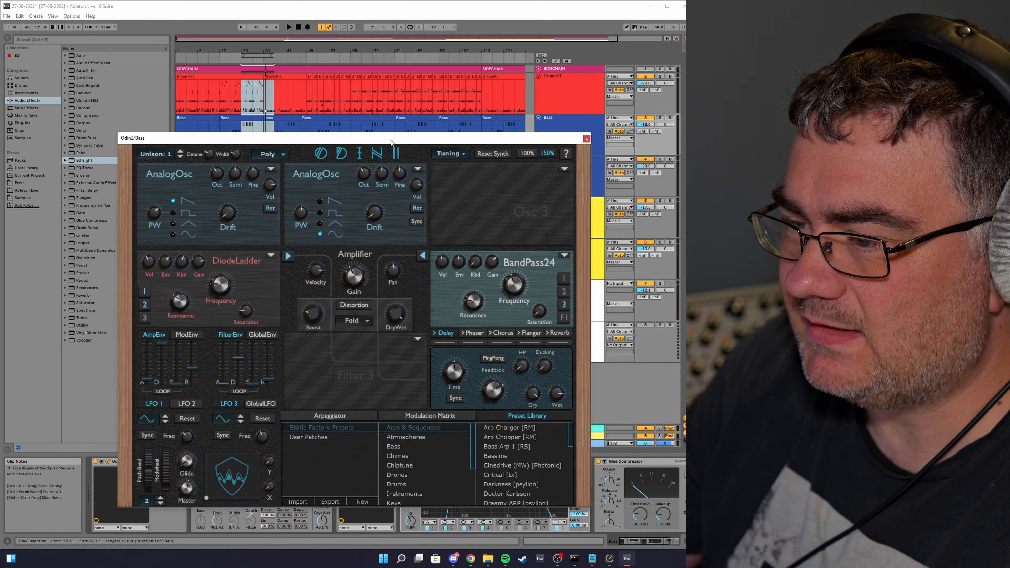
drag(392, 141, 357, 63)
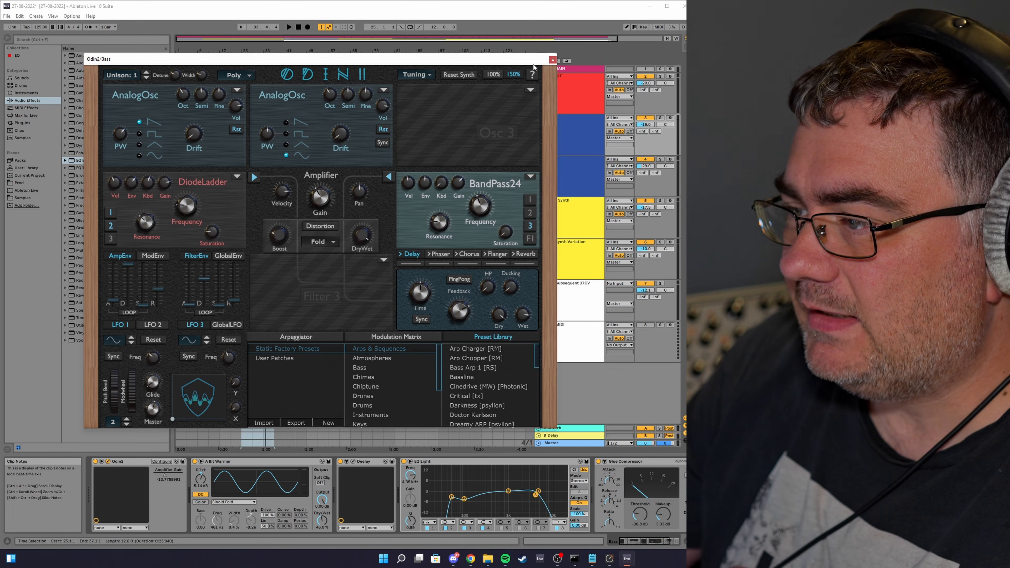
click(553, 59)
Step: Show automation for the Bass track and select the bass clip section around the loop
click(581, 136)
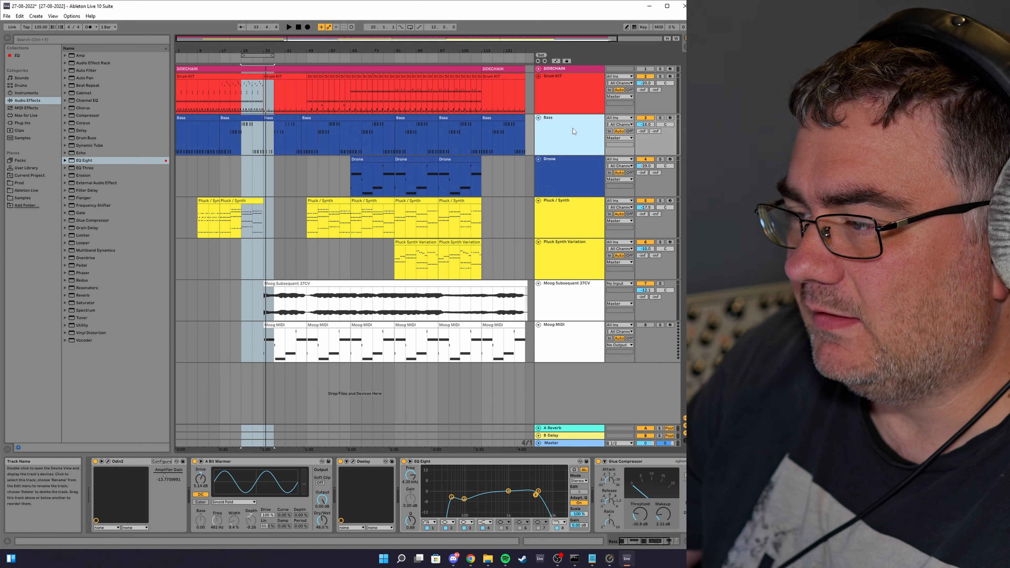
key(a)
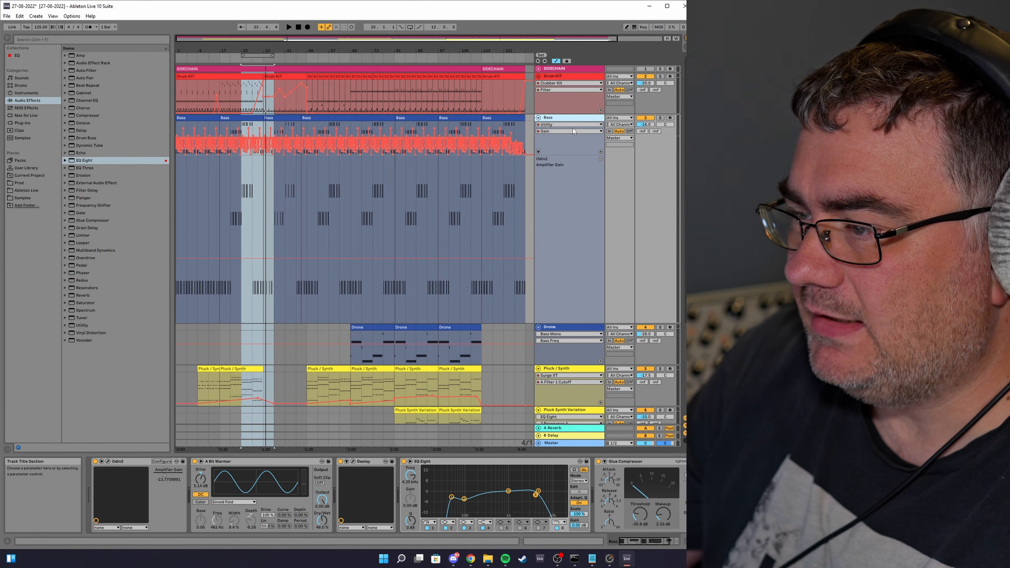
click(279, 119)
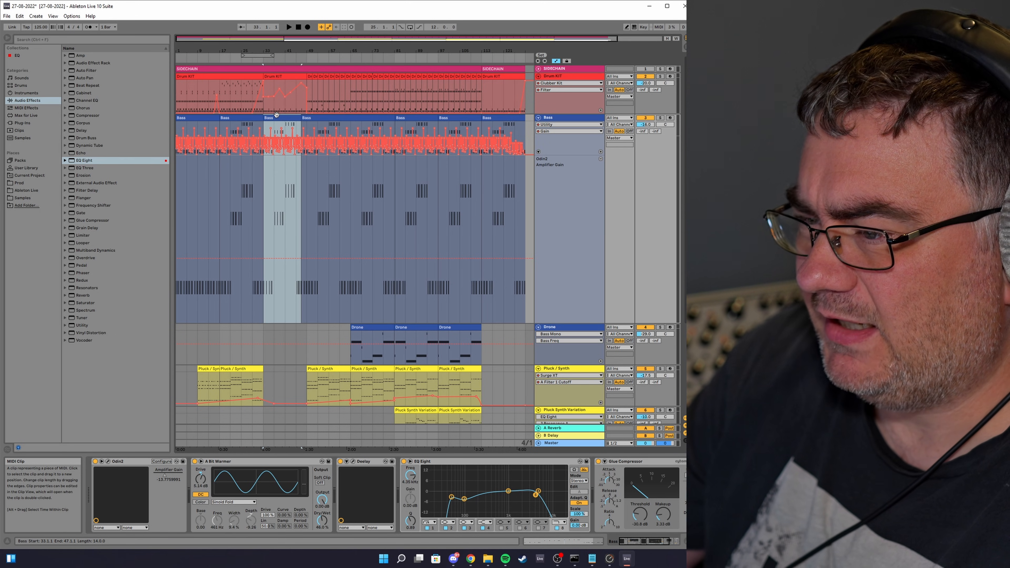
click(279, 124)
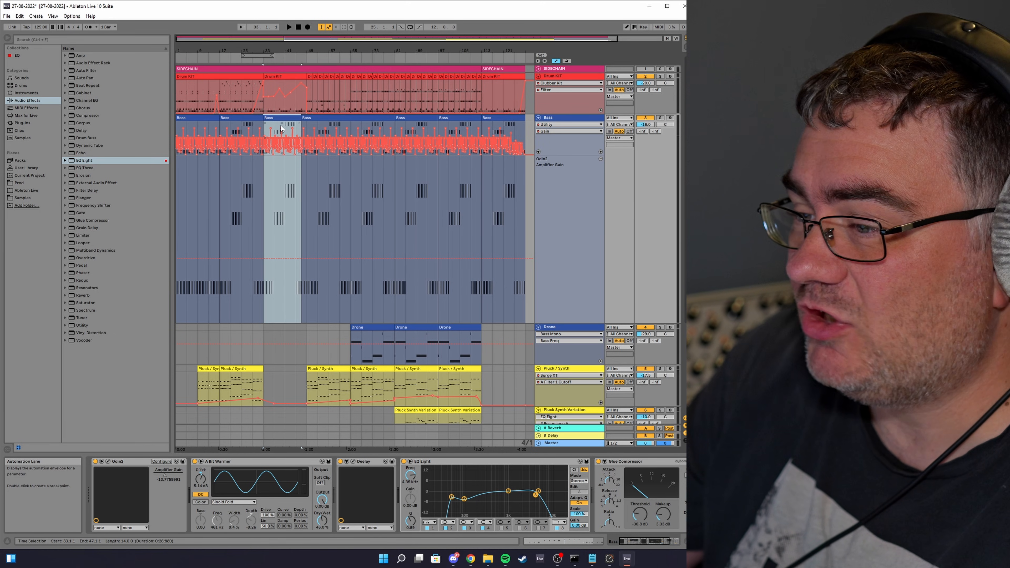
click(565, 118)
Step: Zoom into the selected bass section and move the loop region to cover the clip's end
click(676, 542)
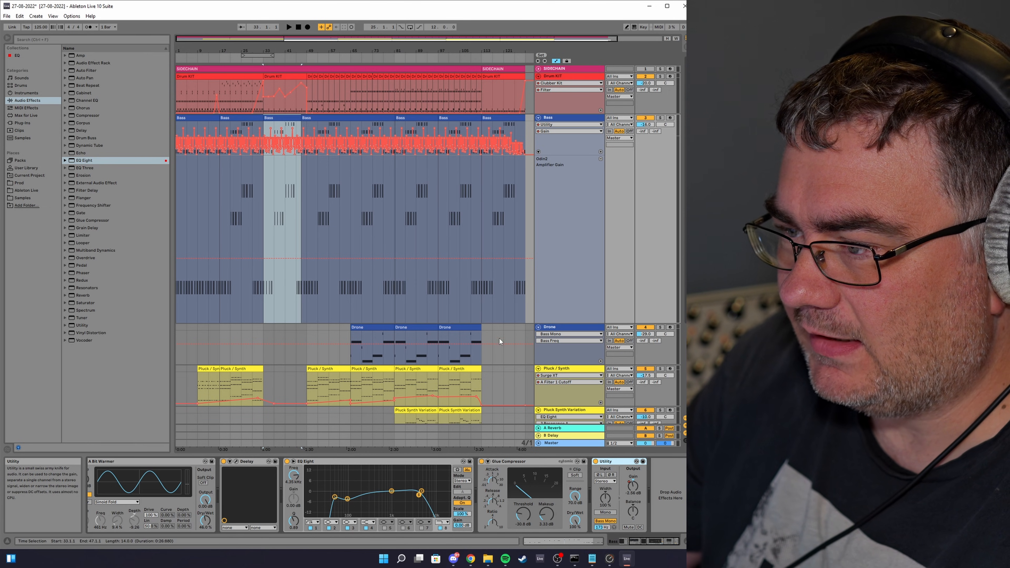
key(z)
click(407, 197)
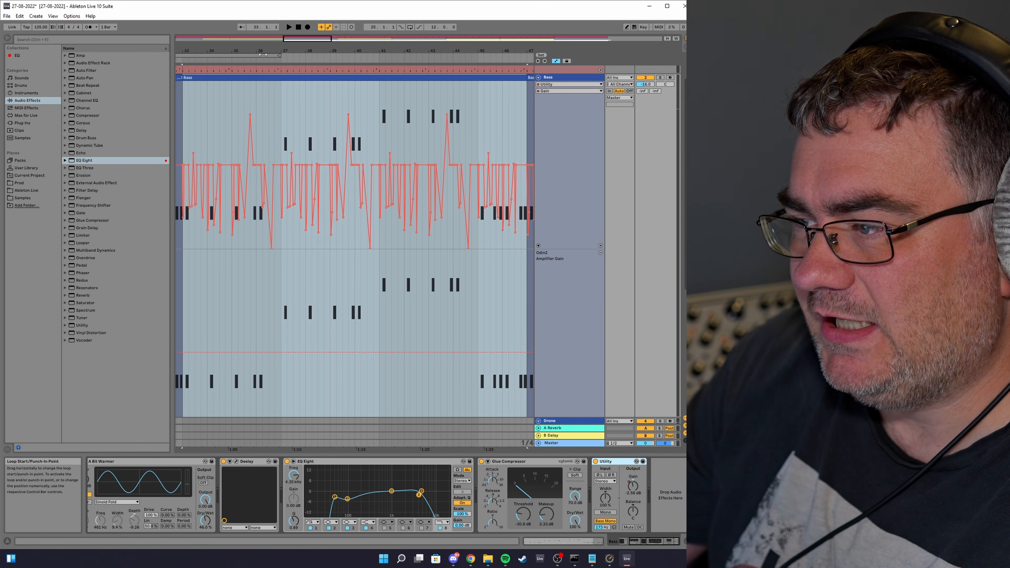
drag(262, 56, 456, 104)
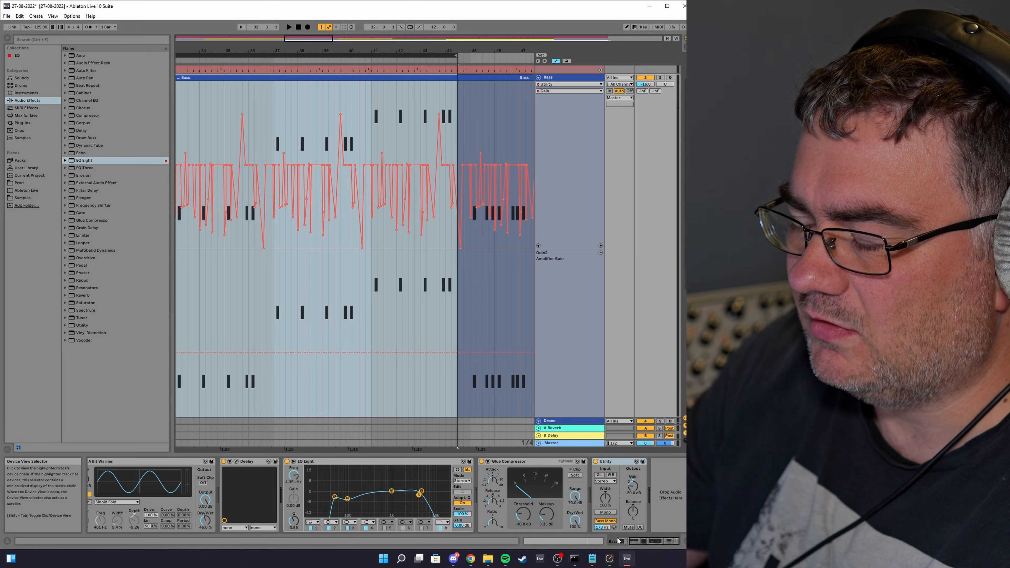
Step: Hide automation, fit the arrangement to the window, and restart playback
key(a)
key(w)
key(h)
key(space)
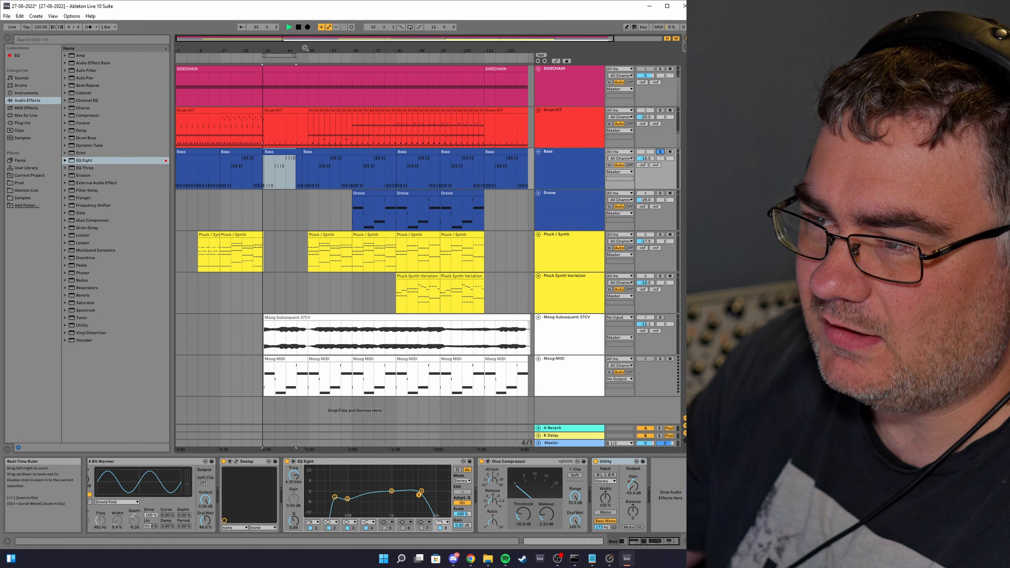
Step: Toggle solo on the Sidechain, Drum Kit and Bass tracks and shift the loop start back to bar 21
click(661, 70)
click(660, 111)
ctrl+click(660, 152)
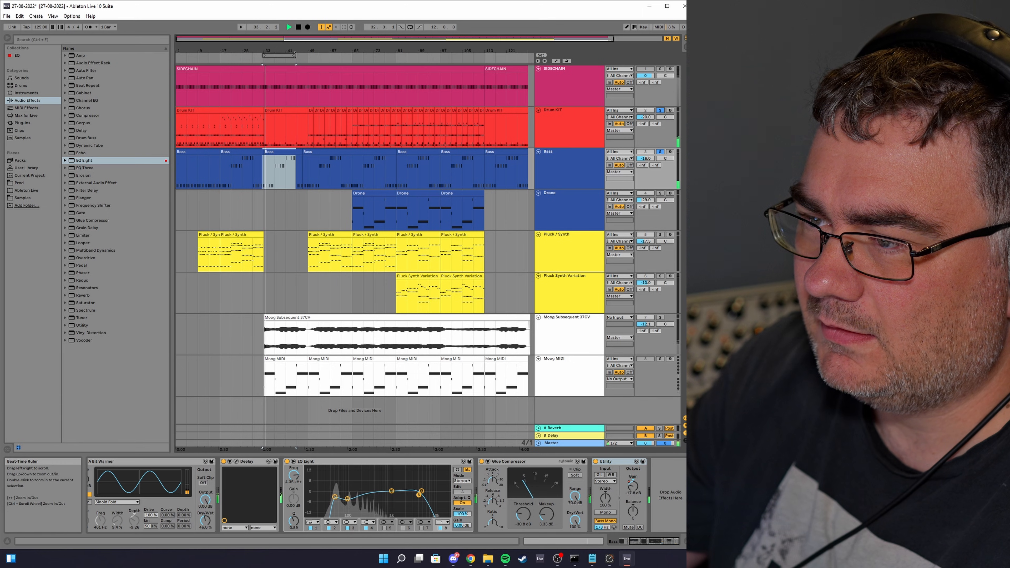
drag(297, 55, 262, 56)
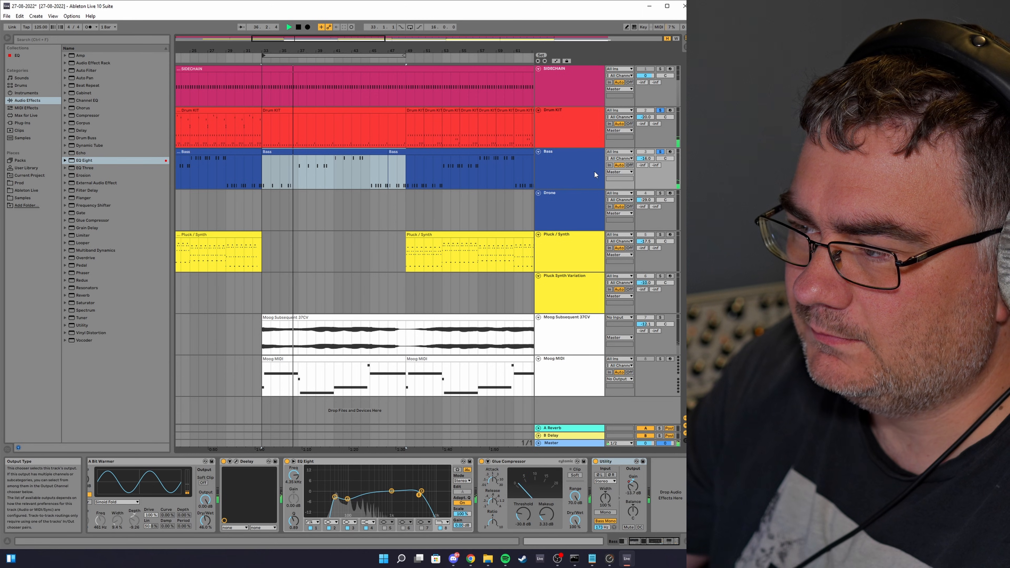
Step: Show automation, zoom into the end of the looped bass section, then hide automation and zoom back out
key(a)
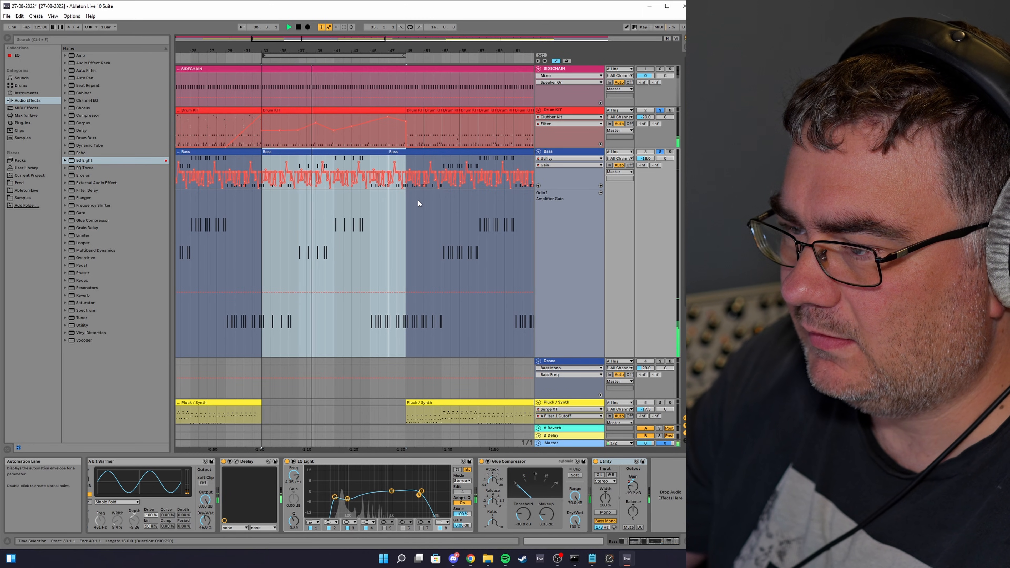
drag(457, 50, 534, 86)
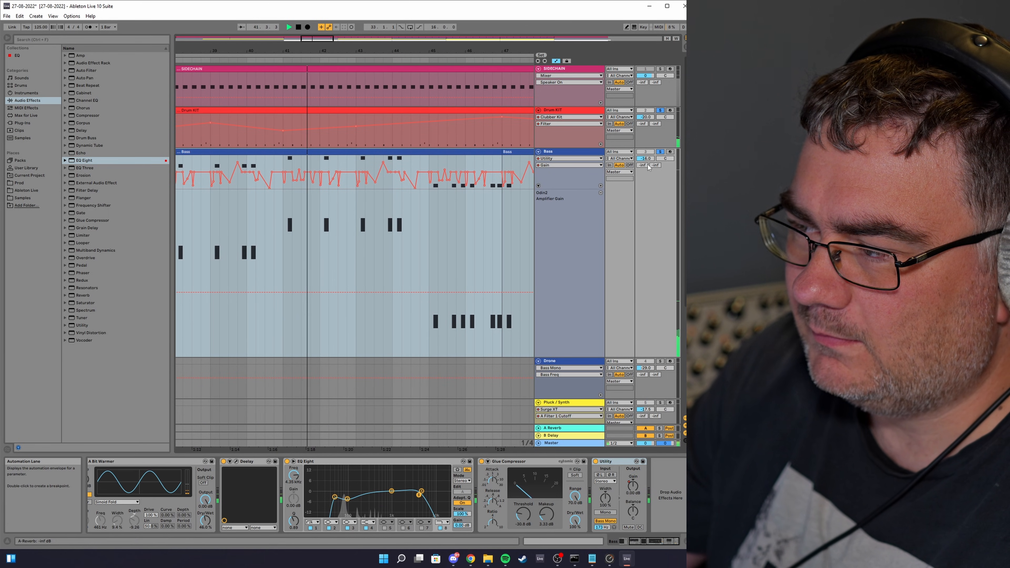
key(h)
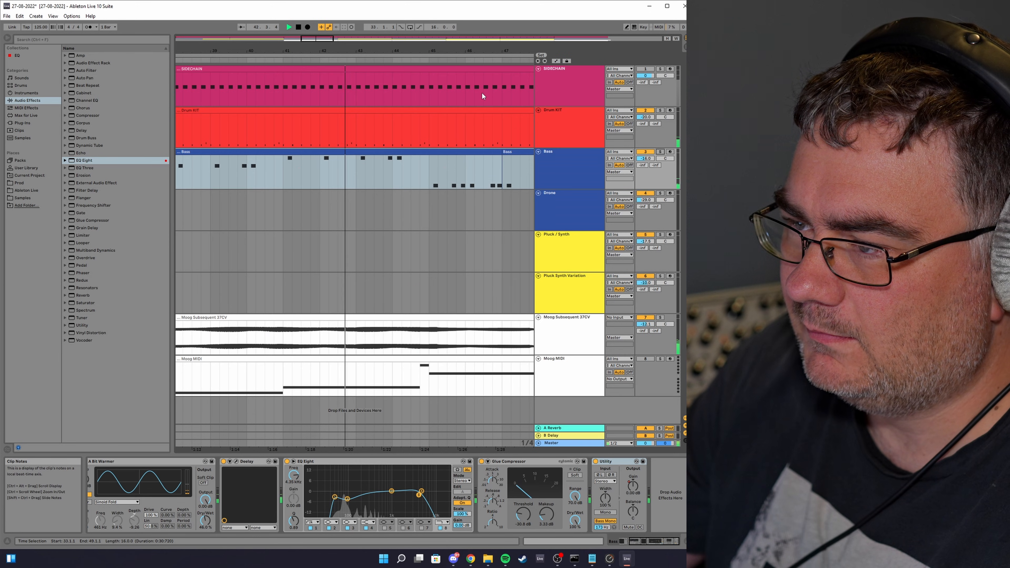
key(w)
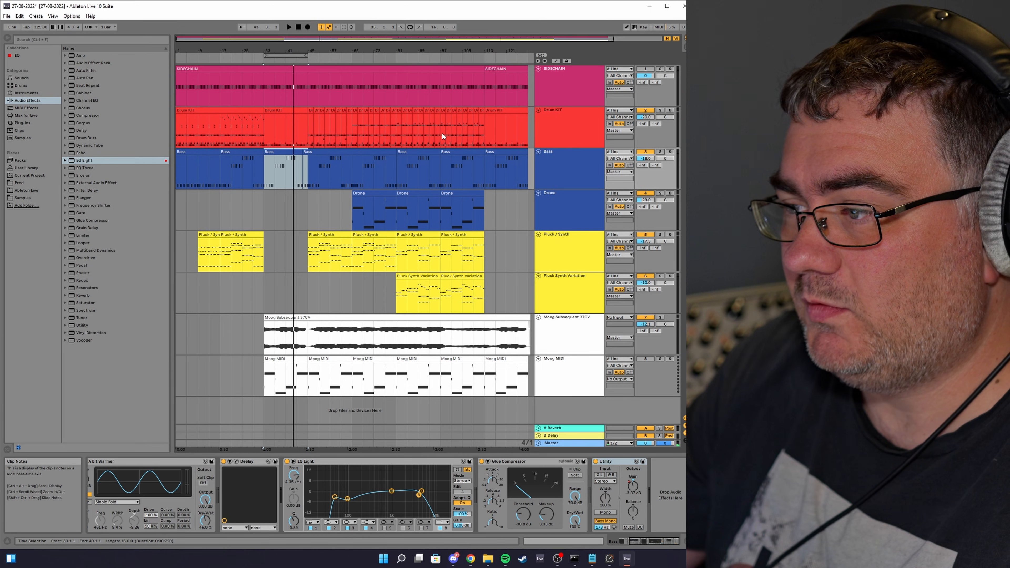
Step: Inspect the device chains of the Sidechain, Bass and Drone tracks and open the Drone's Surge XT window
click(568, 96)
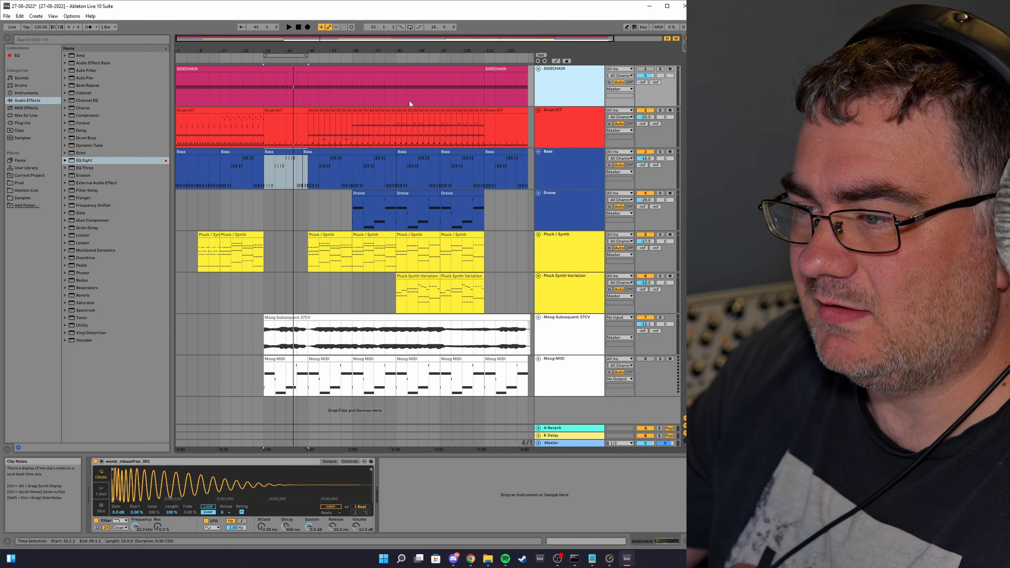
click(559, 170)
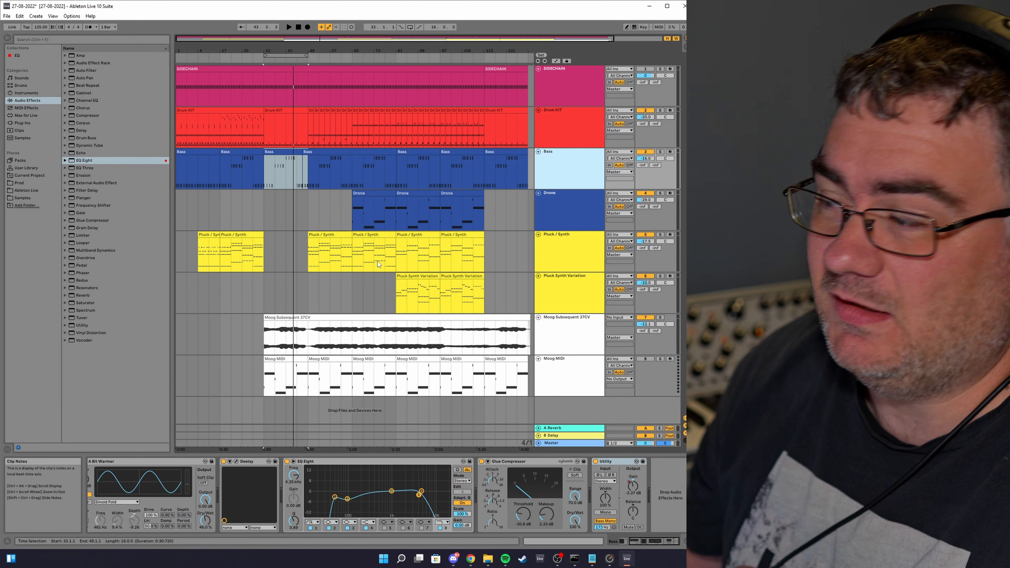
click(569, 220)
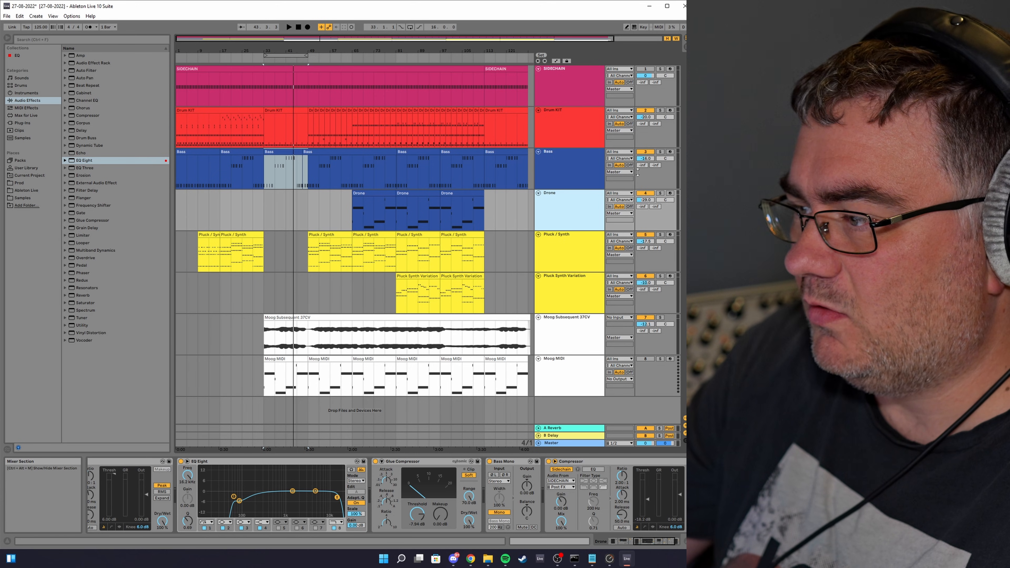
click(578, 170)
click(571, 216)
scroll(91, 467, left, 5)
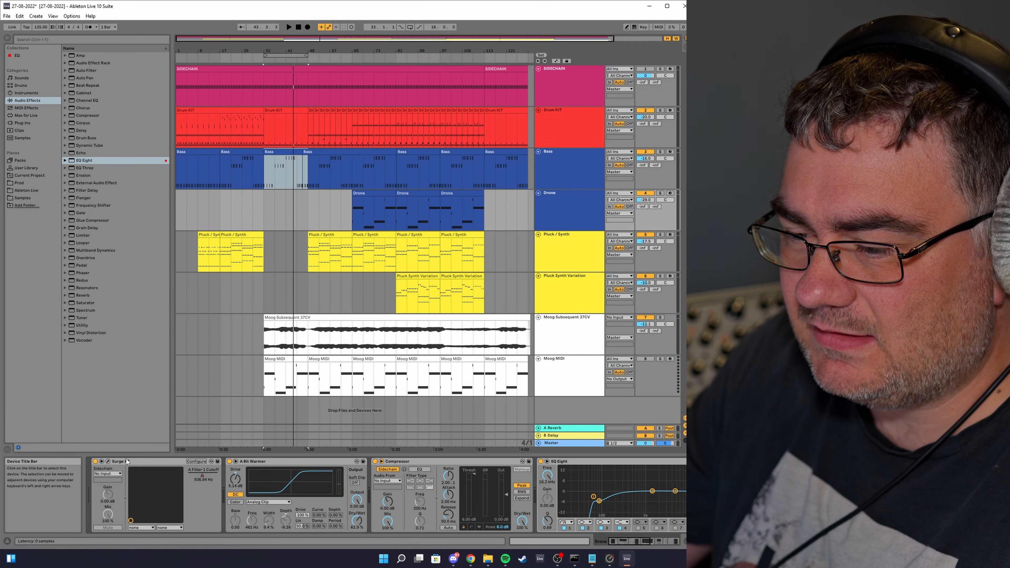
click(107, 461)
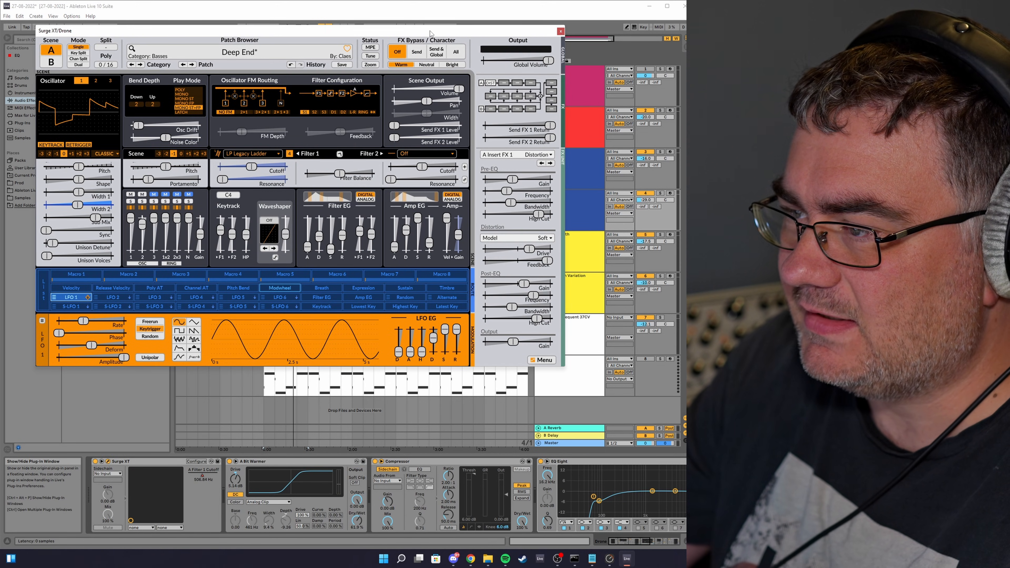
Step: Examine the Drone's Surge XT patch browser and settings, repositioning its window, then close it
drag(430, 33, 456, 112)
click(273, 134)
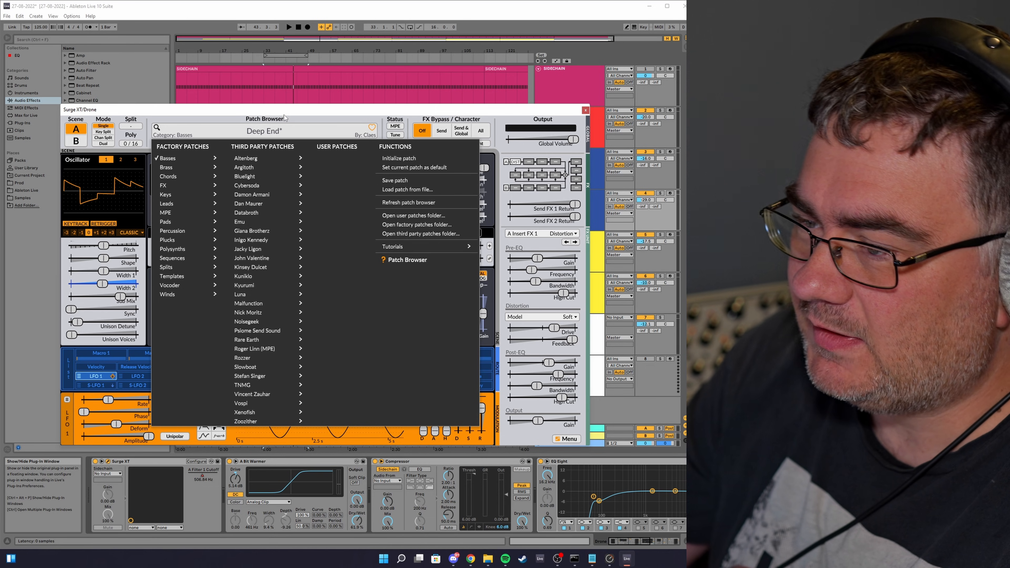
click(285, 135)
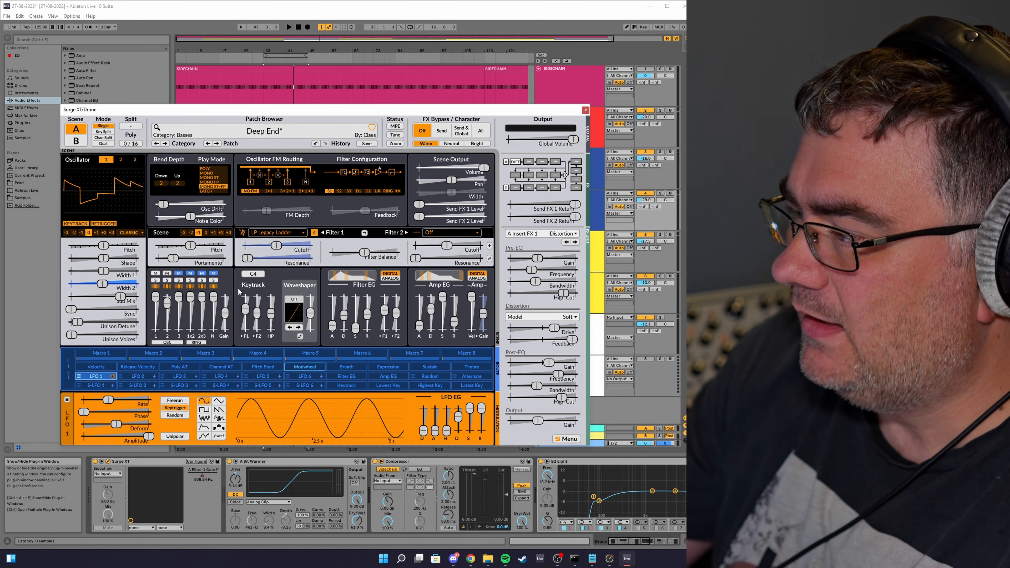
drag(342, 110, 329, 107)
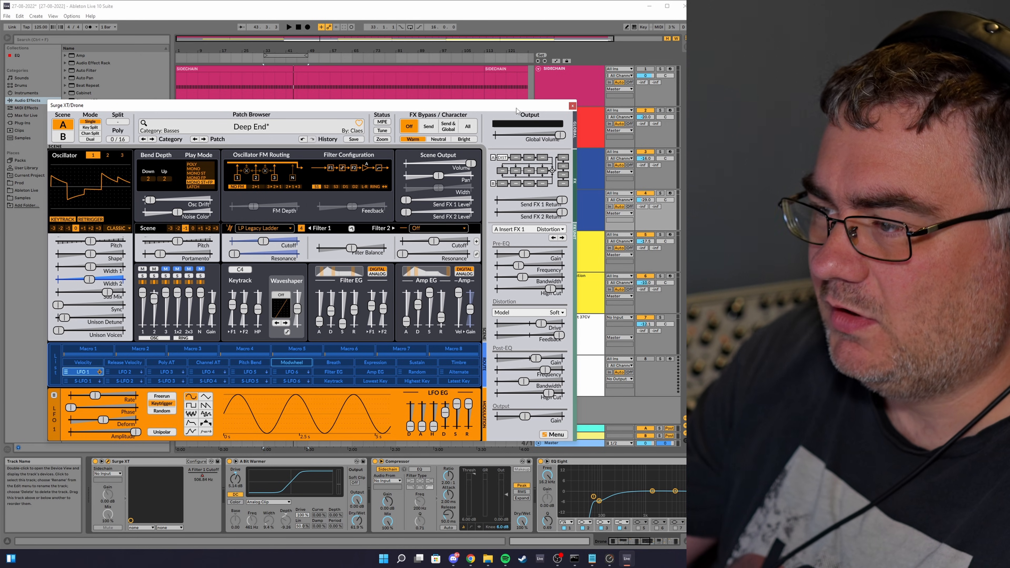
drag(516, 108, 553, 260)
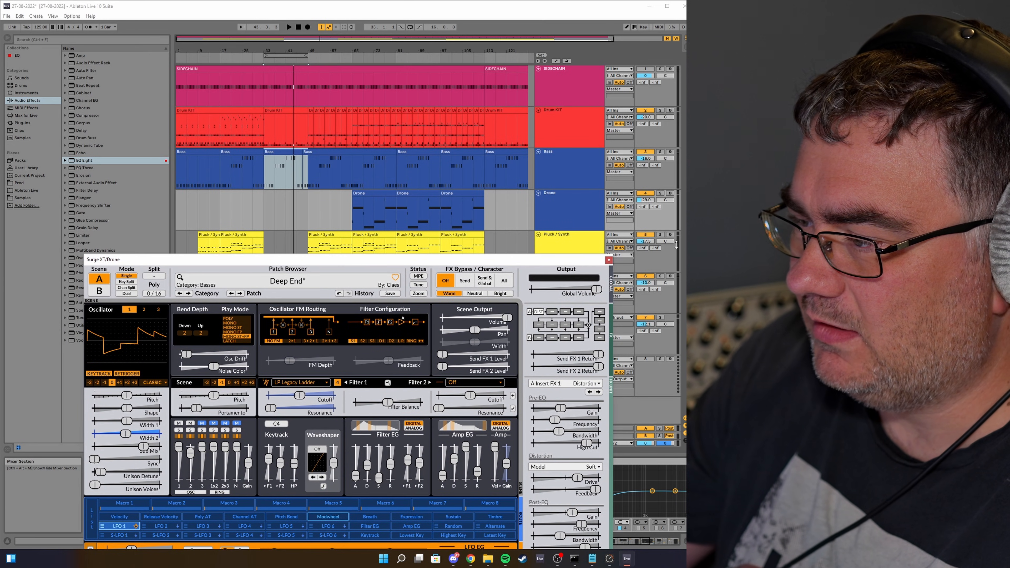
drag(436, 260, 414, 98)
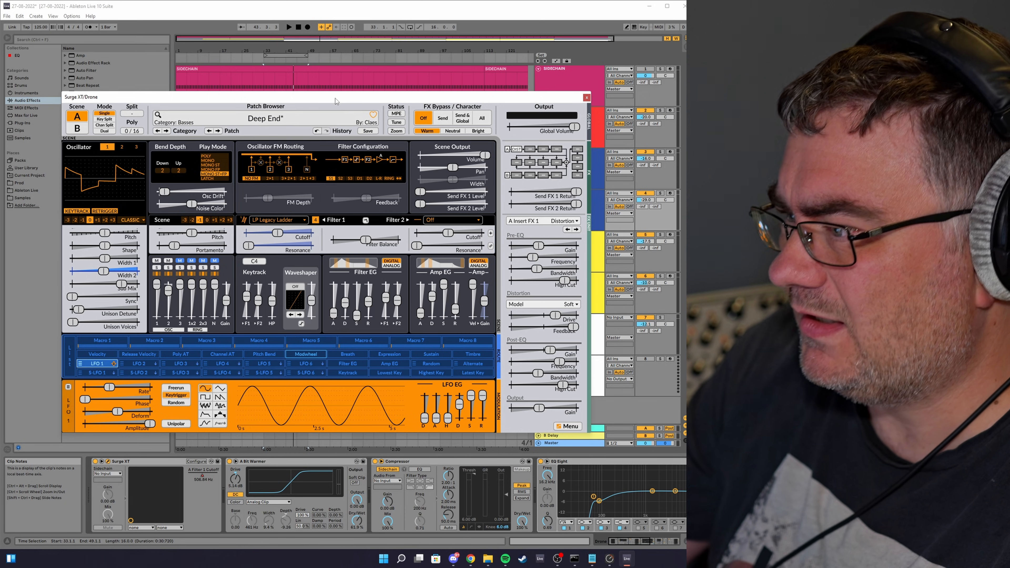
drag(335, 98, 336, 91)
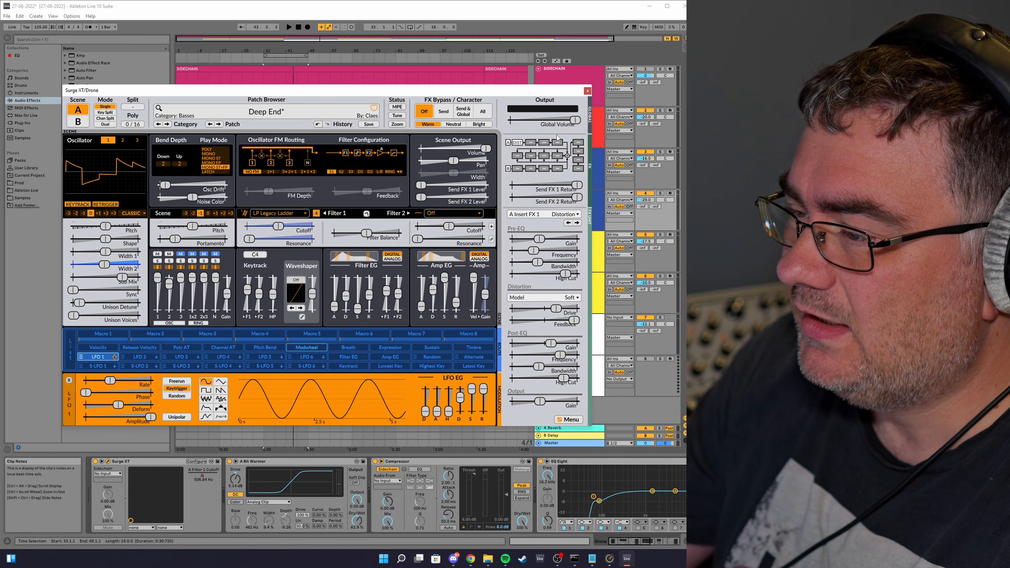
click(587, 91)
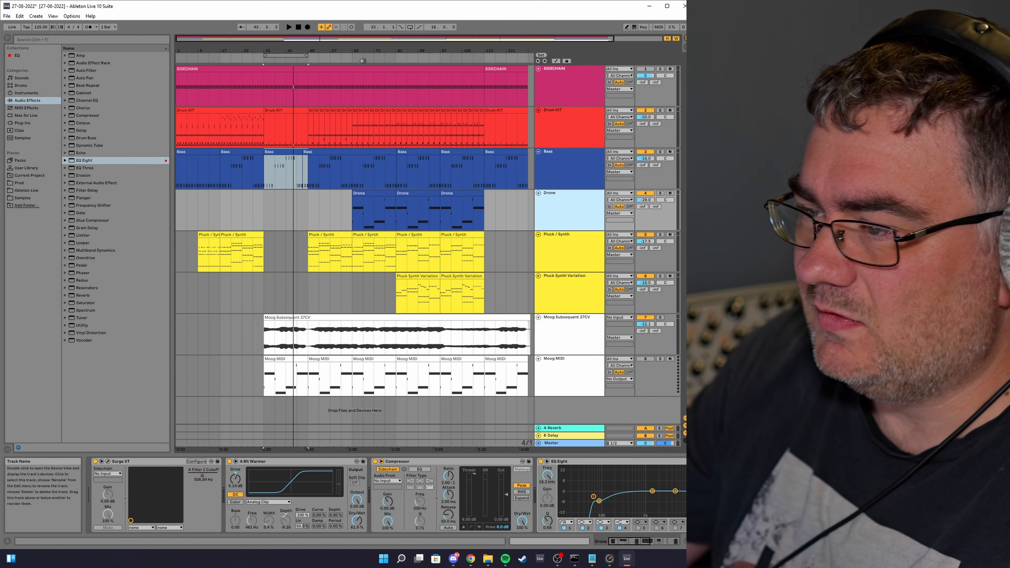
Step: Move the loop to the section starting at bar 41 and audition it with the Drone track soloed
drag(296, 58, 384, 66)
key(space)
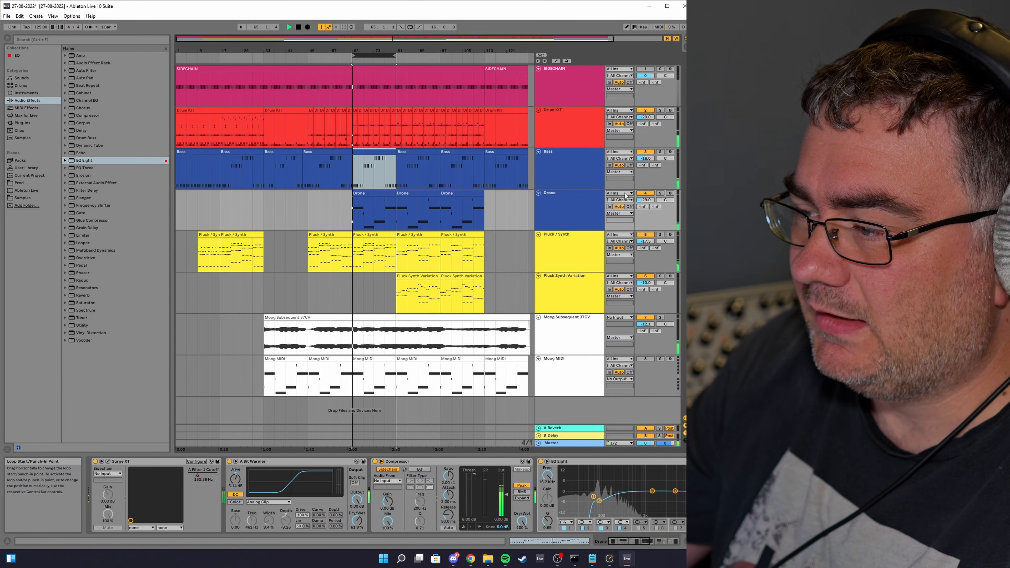
click(660, 193)
click(573, 217)
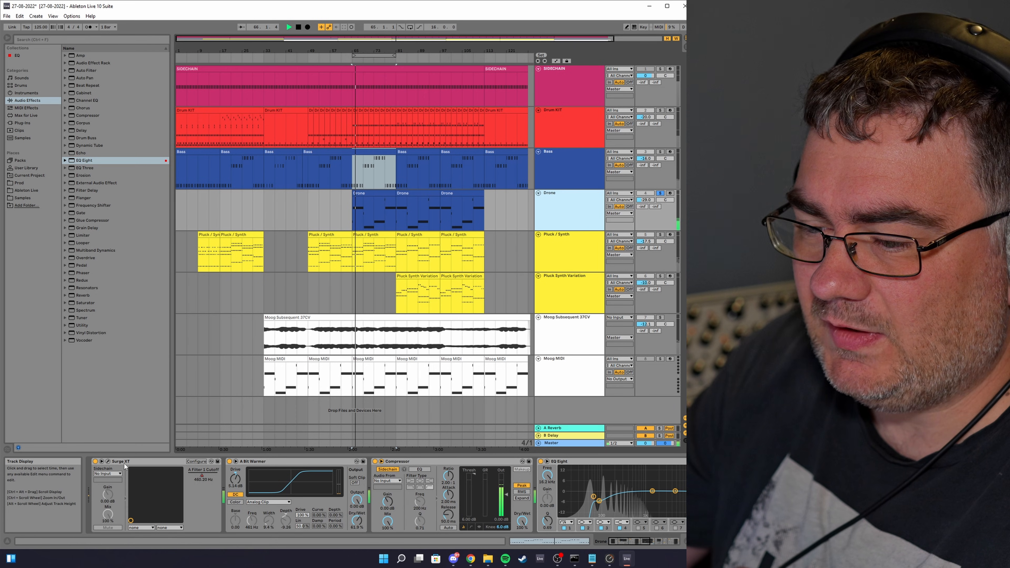
Step: Open the Drone's Surge XT and raise the oscillator Sync amount while toggling playback
click(108, 461)
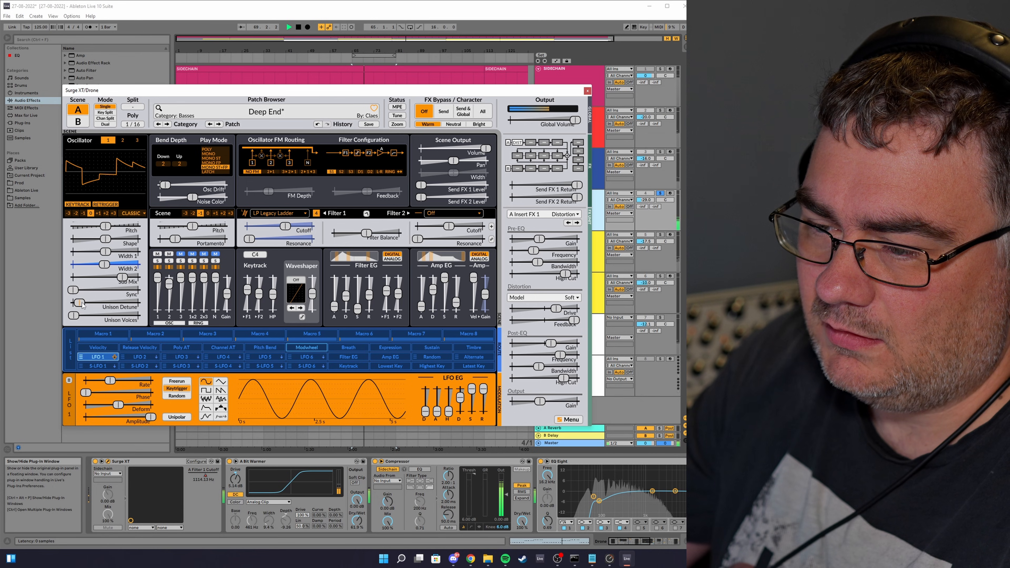
mouse_move(82, 306)
mouse_down()
mouse_move(104, 303)
mouse_move(97, 294)
mouse_up()
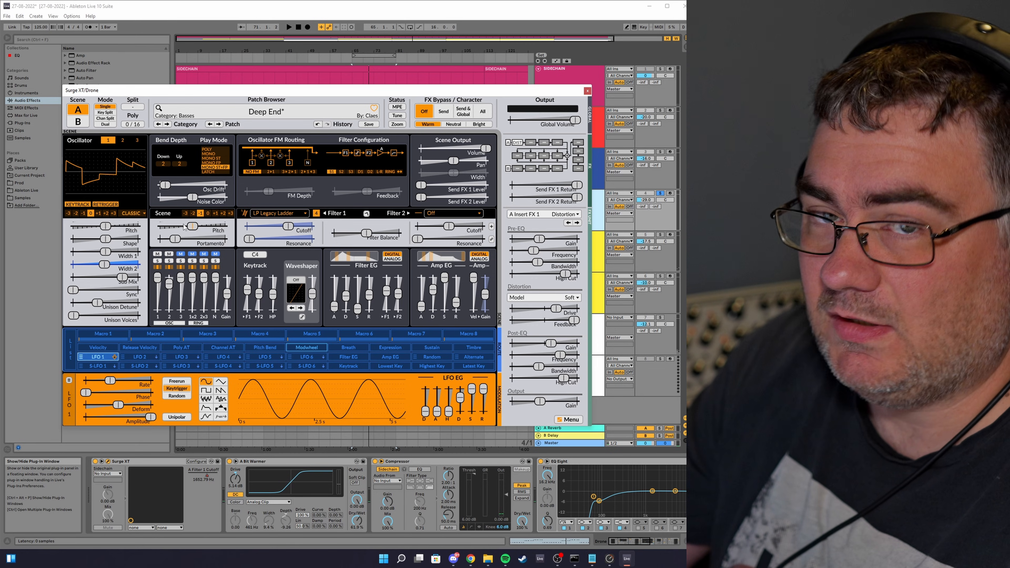
key(space)
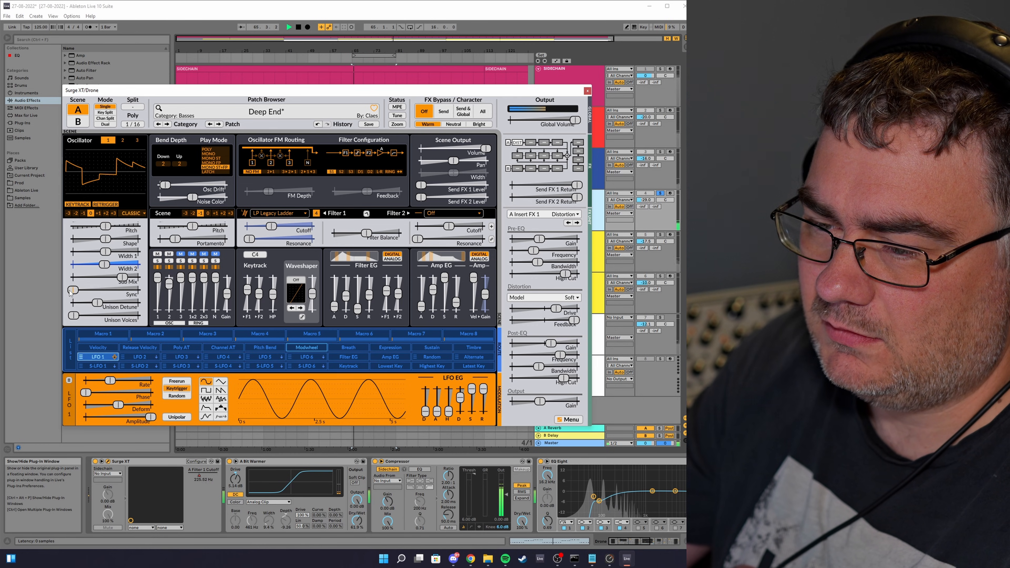
drag(73, 289, 104, 290)
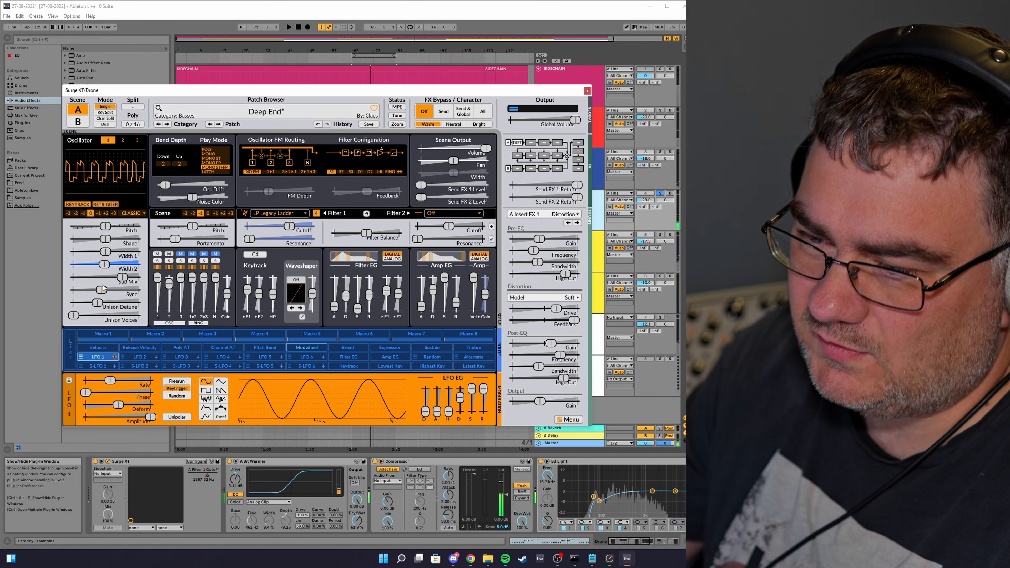
key(space)
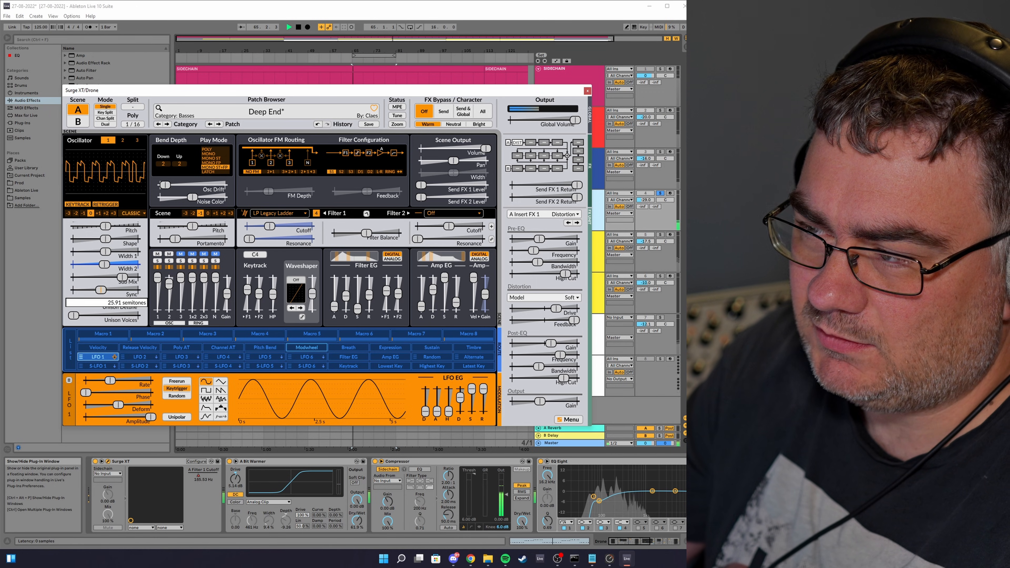
Step: Solo the Sidechain, Drum Kit and Bass tracks alongside the Drone
click(660, 69)
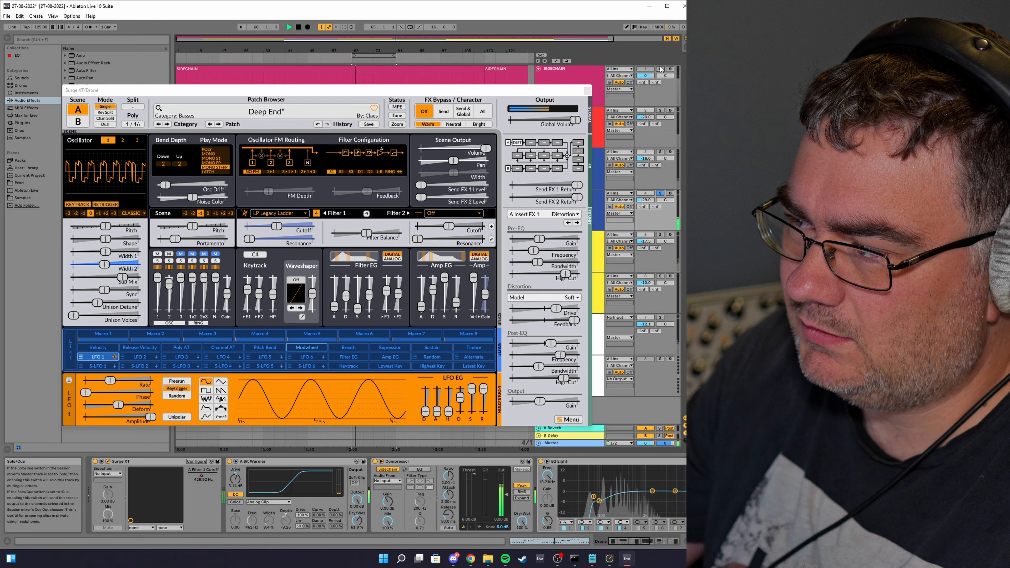
click(660, 111)
click(660, 152)
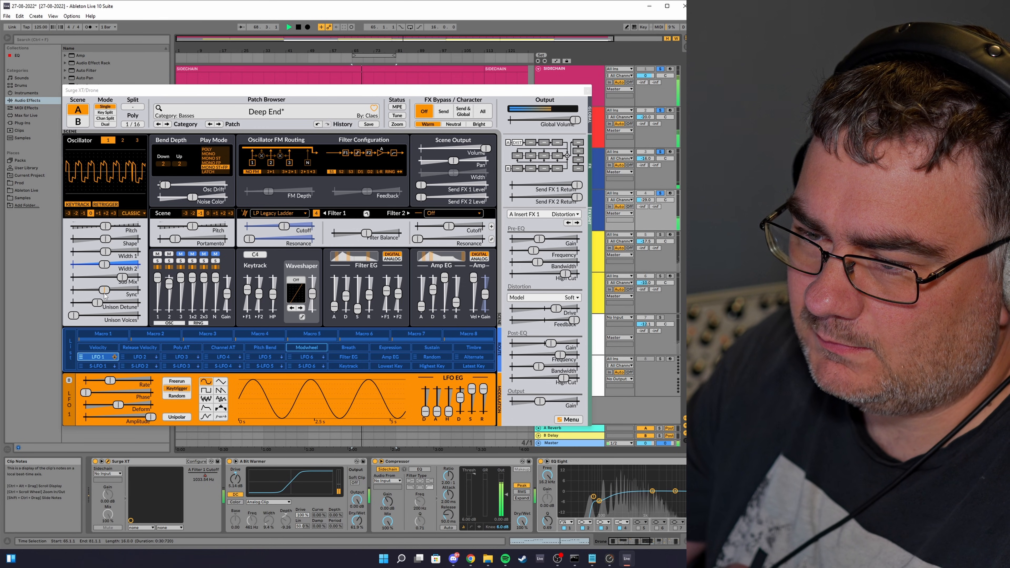
Step: Nudge the Drone's oscillator Sync higher, stop playback, and close the Surge XT window
drag(105, 296, 114, 296)
key(space)
click(588, 91)
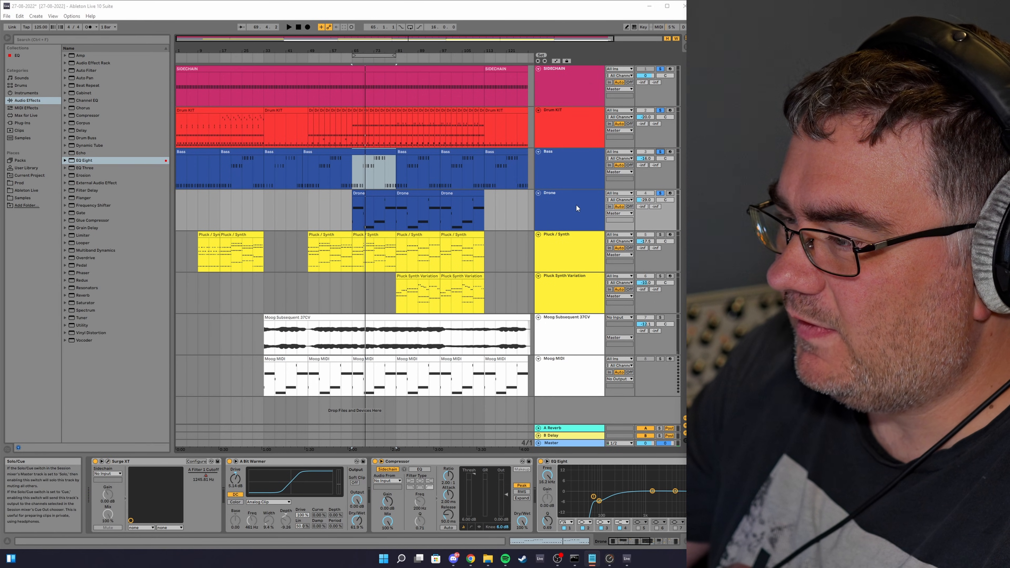
Step: Briefly reopen and close the Drone's Surge XT window, then toggle the Drone's solo
click(108, 462)
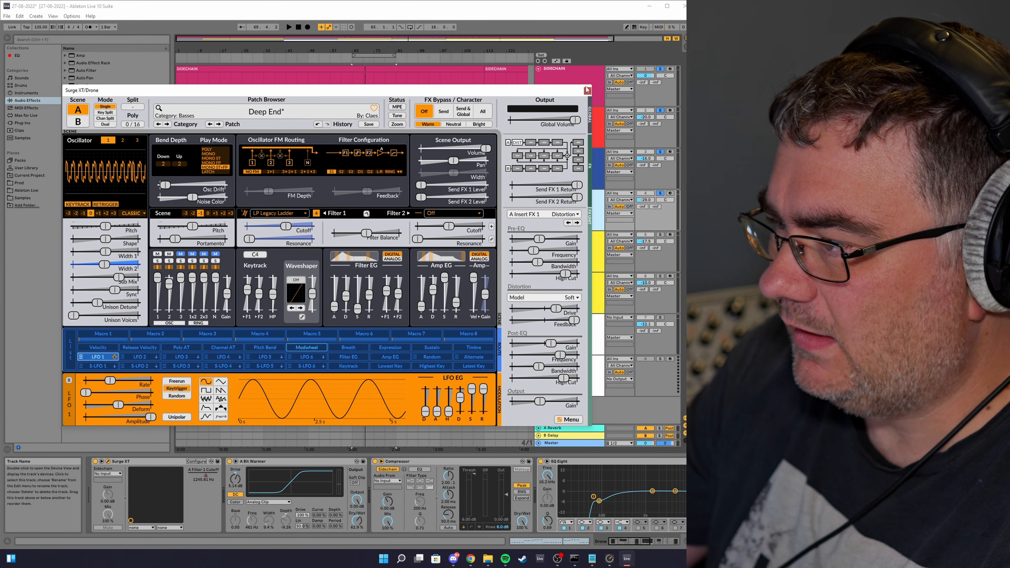
click(588, 91)
click(661, 195)
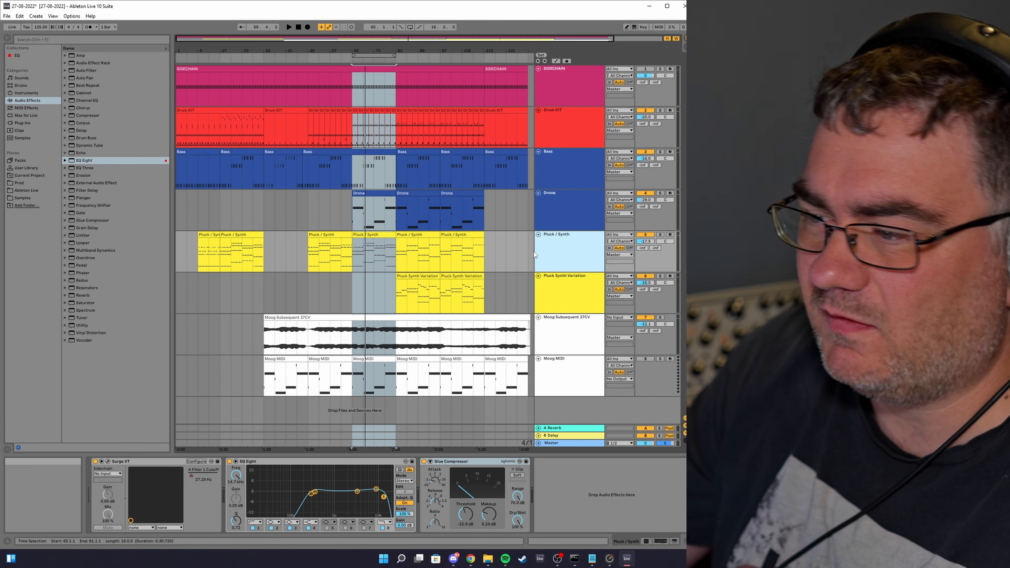
Step: Open the Pluck / Synth track's Surge XT window, reposition it to inspect the patch, and close it
click(108, 462)
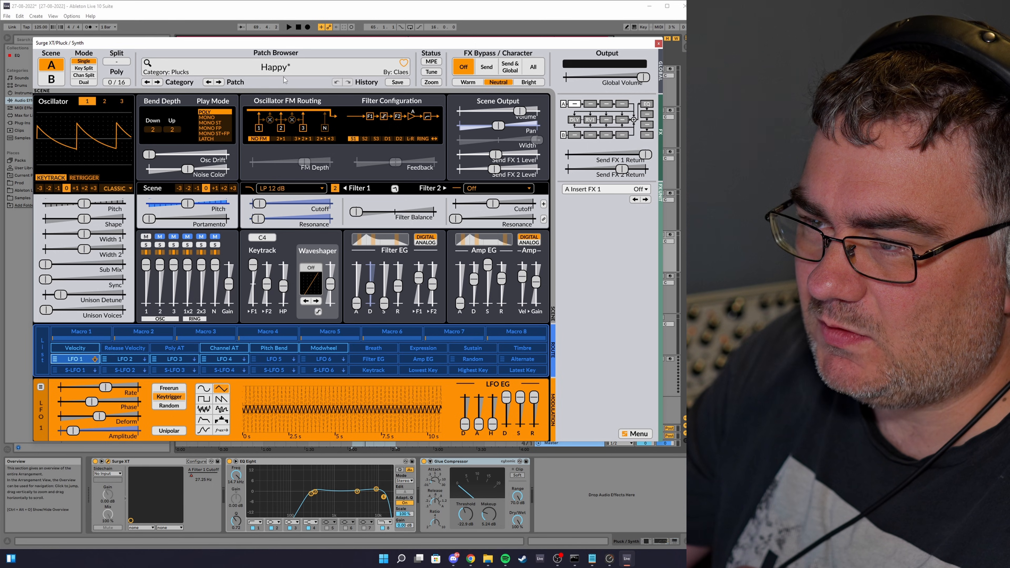
drag(317, 43, 339, 82)
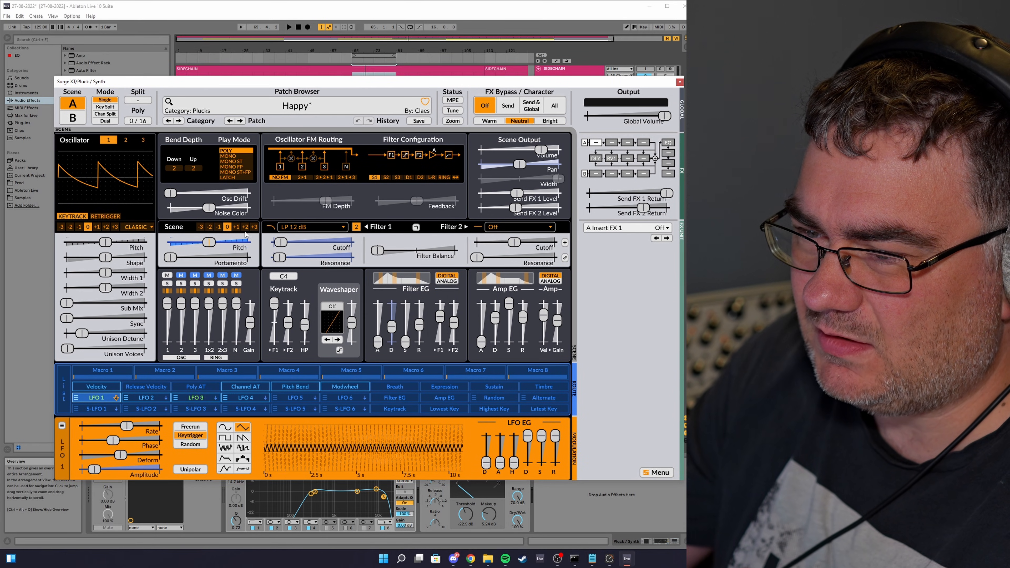
drag(408, 82, 383, 95)
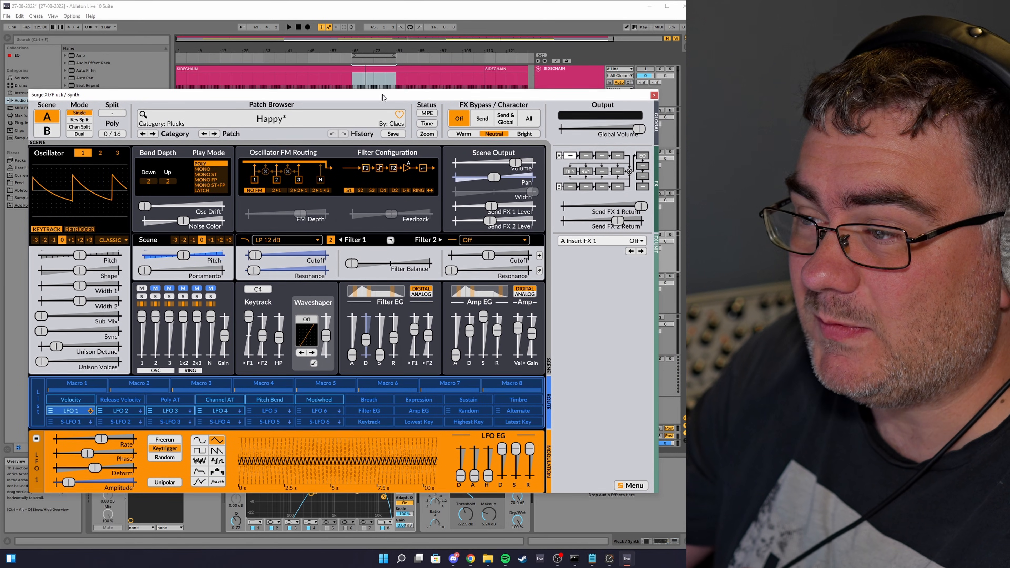
click(654, 96)
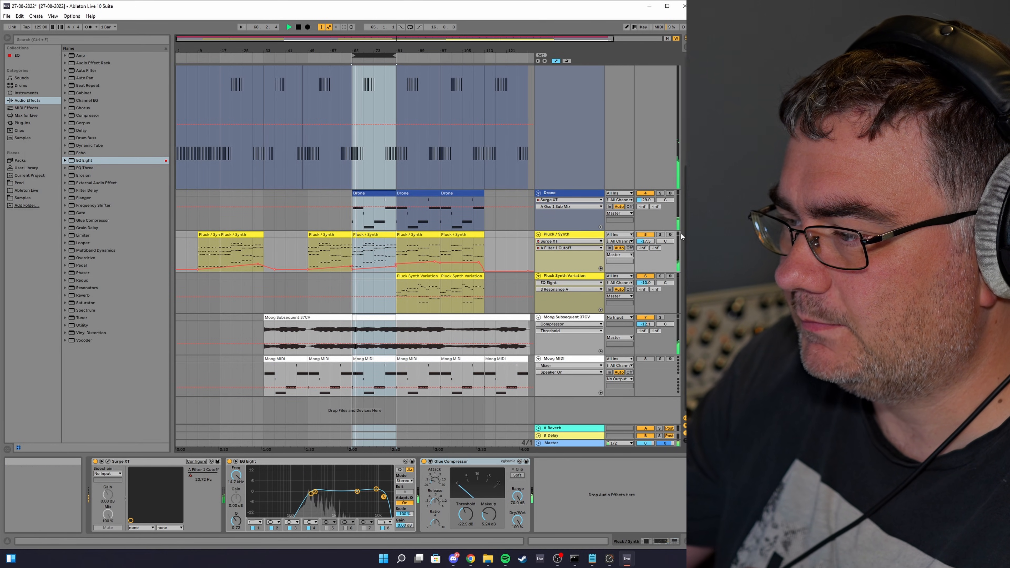
Step: Solo the Pluck / Synth track, move the playhead to the loop end, and hide automation
click(661, 234)
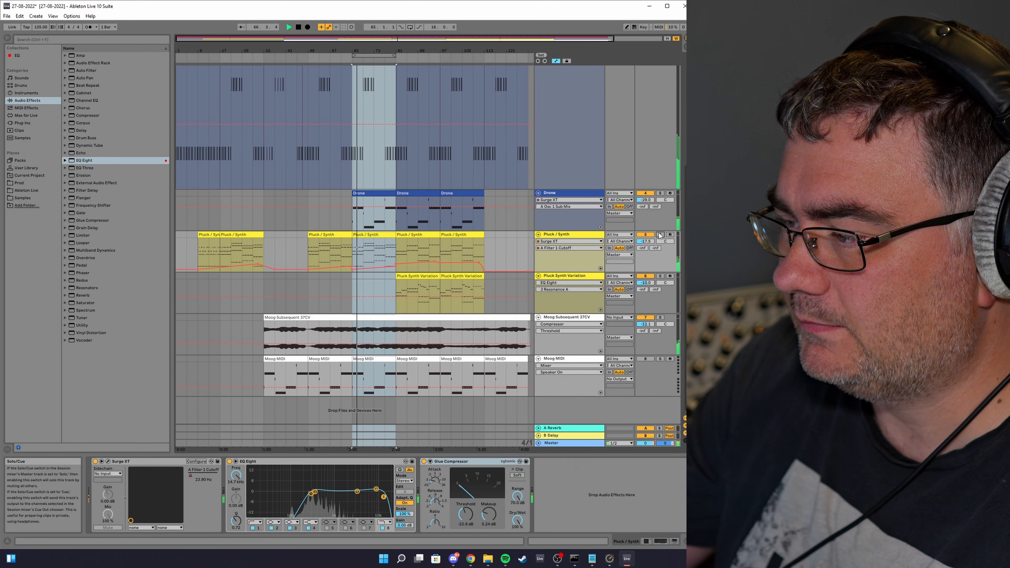
click(397, 60)
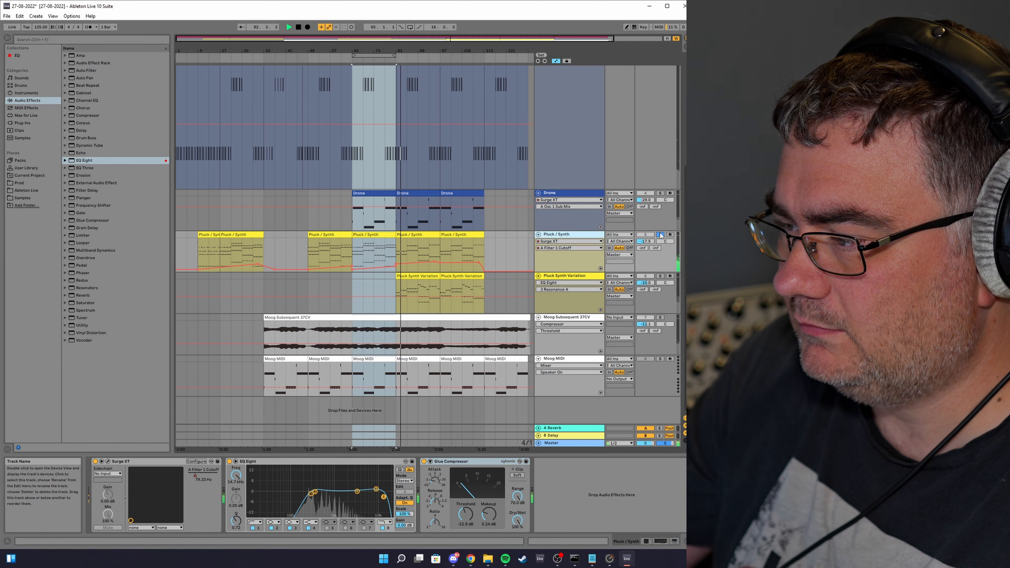
key(a)
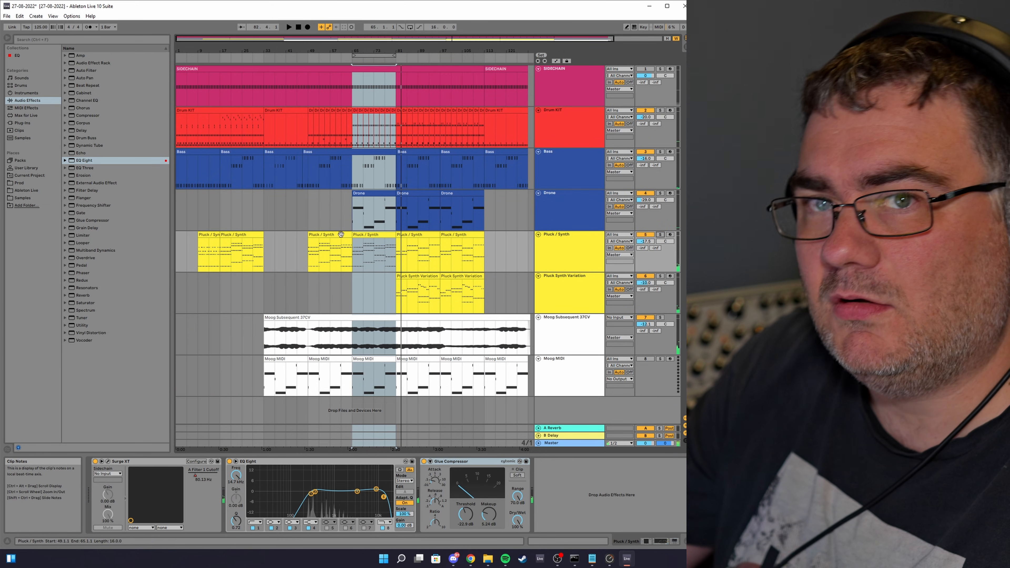
Step: Select the Pluck / Synth track and briefly open its Surge XT window
click(566, 236)
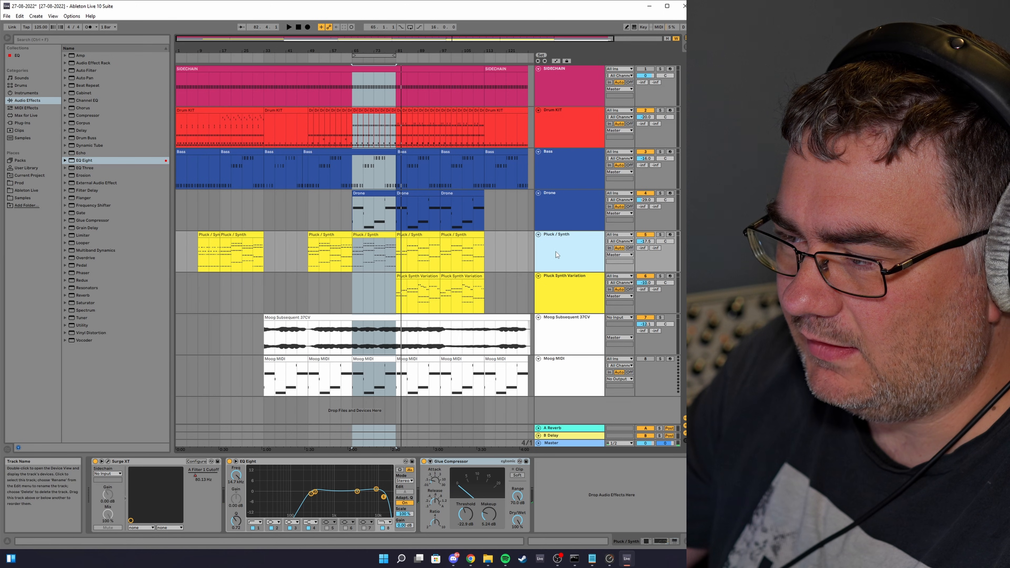
click(108, 462)
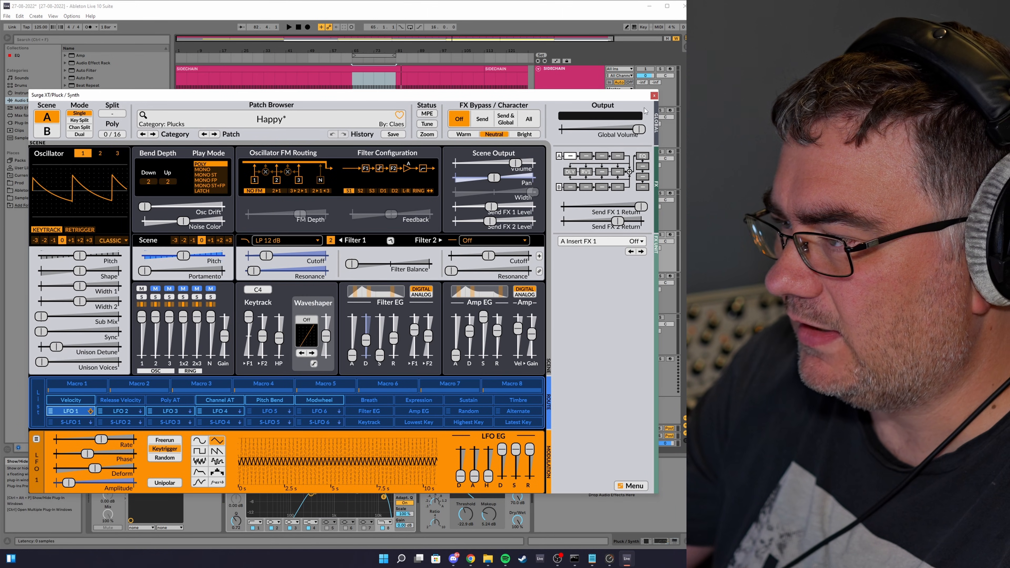
click(653, 98)
Step: Set the loop to the first Pluck Synth Variation clip and select that track
click(420, 276)
key(ctrl+l)
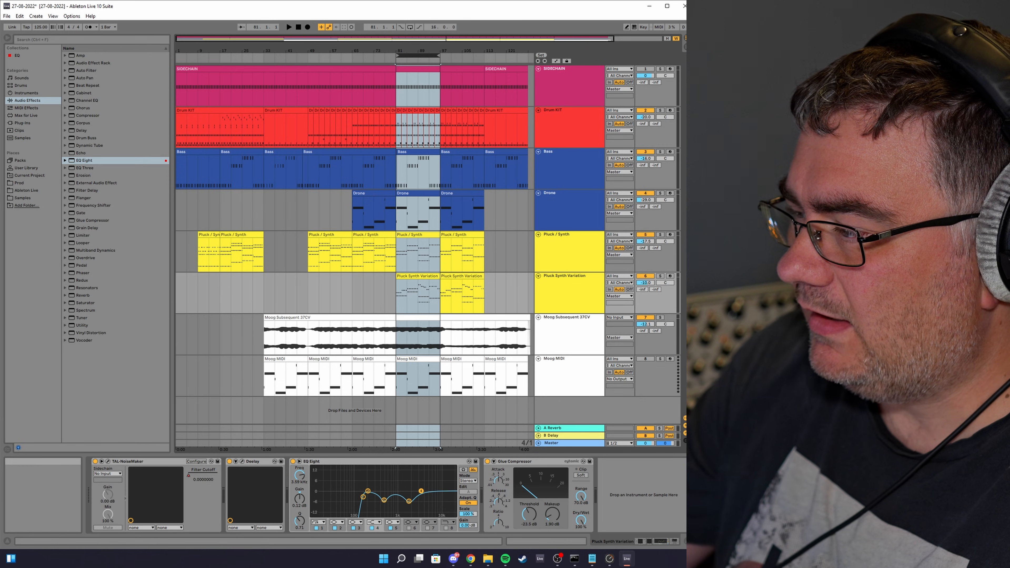
click(586, 299)
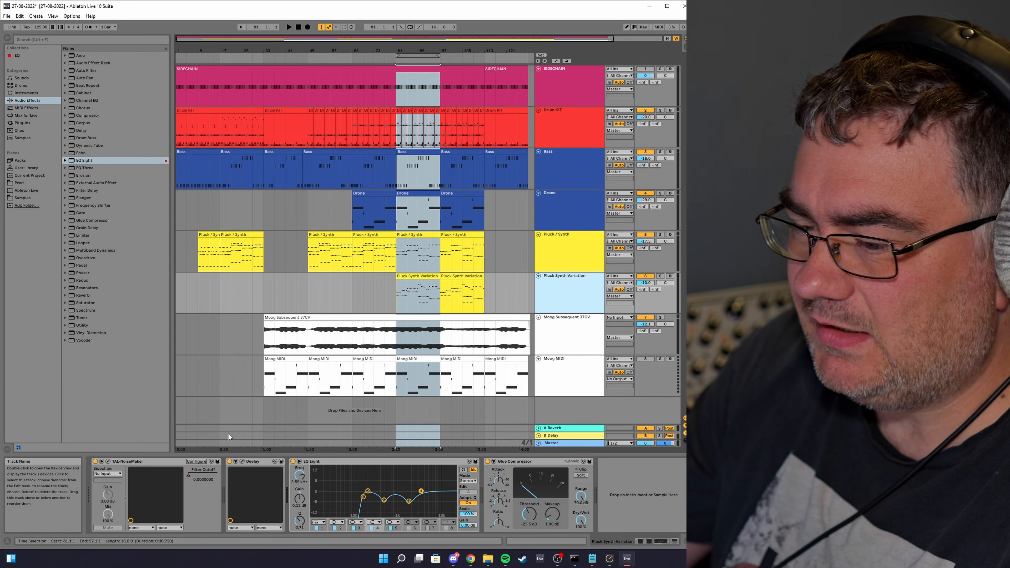
Step: Open, reposition and close the Pluck Synth Variation's TAL-NoiseMaker window
click(111, 460)
drag(440, 98, 381, 107)
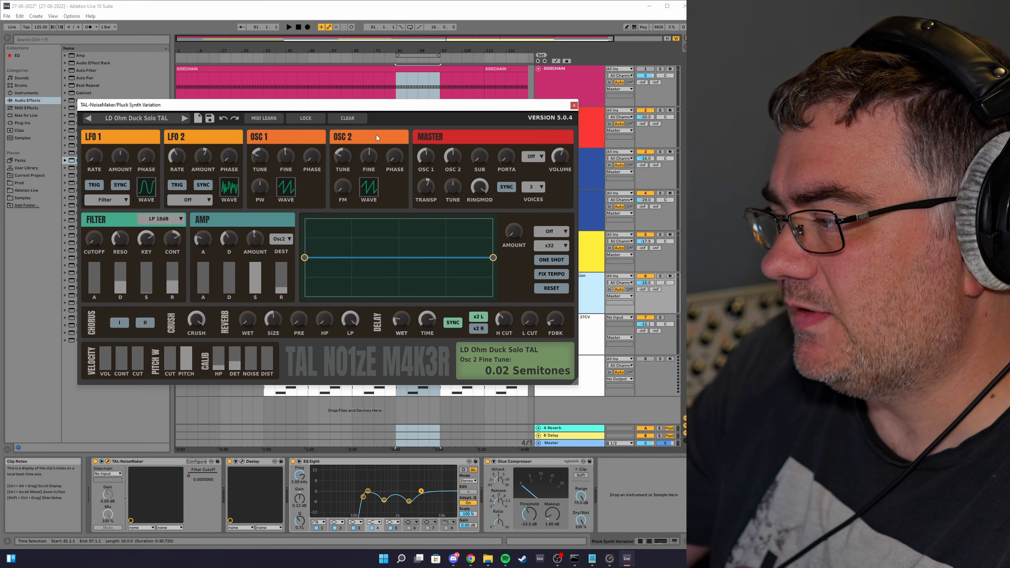
click(574, 105)
Step: Solo the Pluck Synth Variation track and audition it, moving the loop to the section at bar 97
click(660, 276)
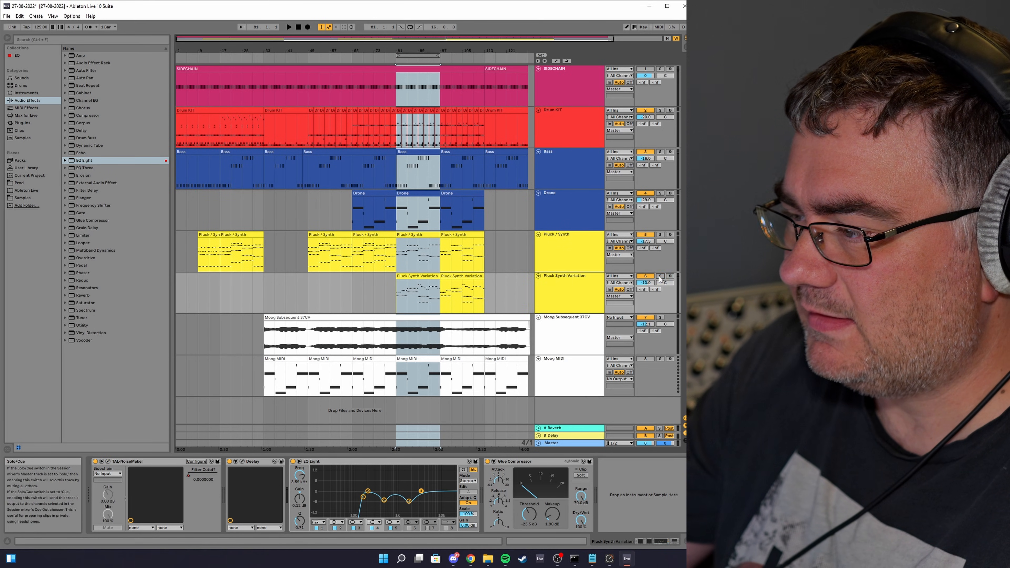
key(space)
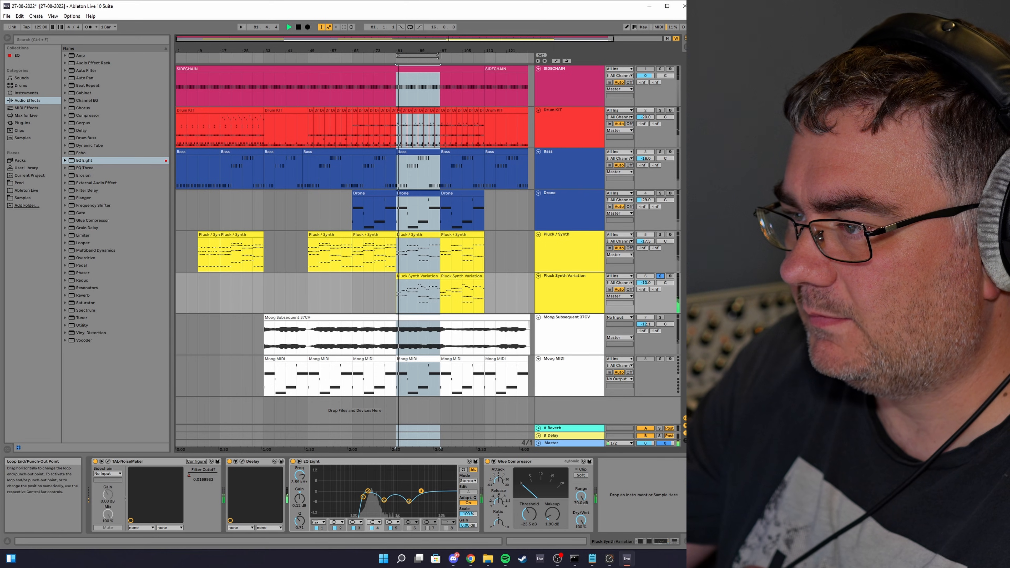
drag(433, 58, 478, 59)
key(space)
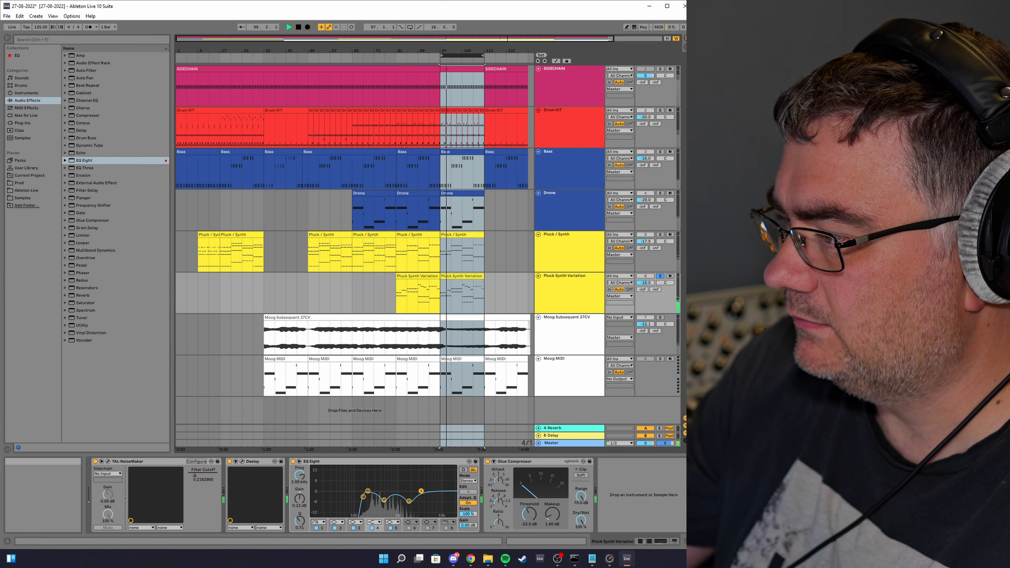
key(space)
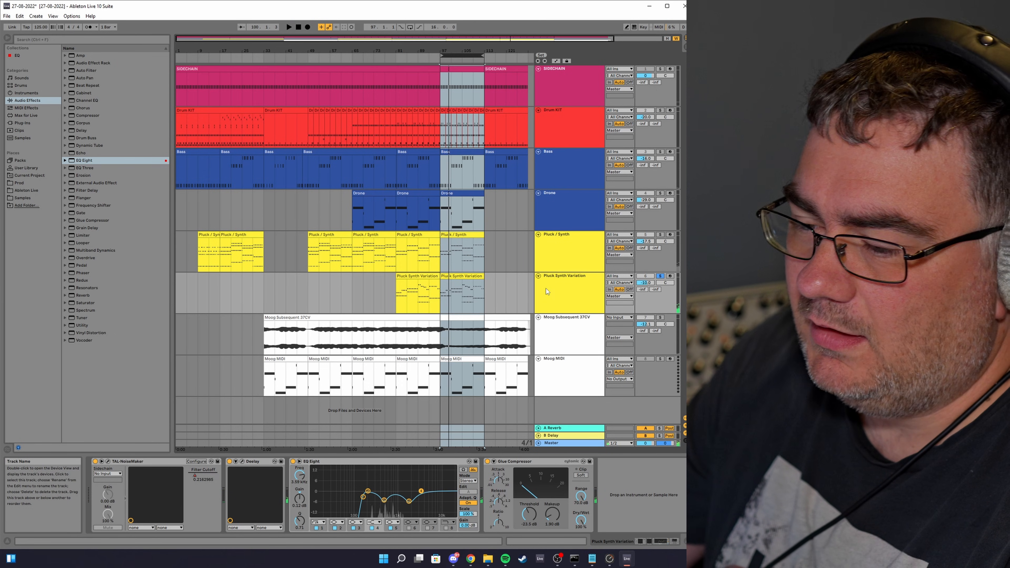
Step: Open the Pluck Synth Variation track's Deelay plugin window and move it nearer the centre of the screen
click(546, 289)
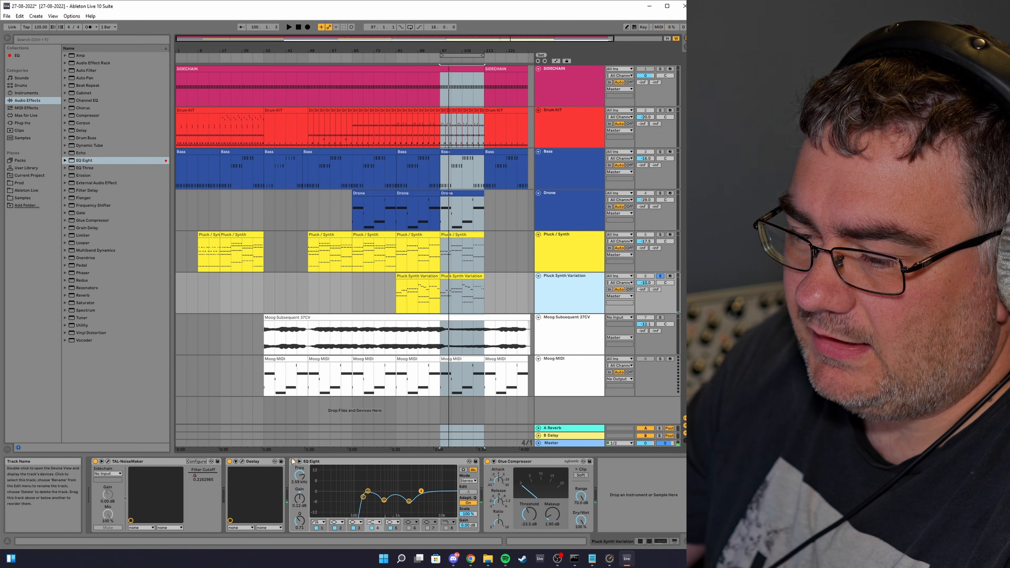
click(258, 461)
click(243, 461)
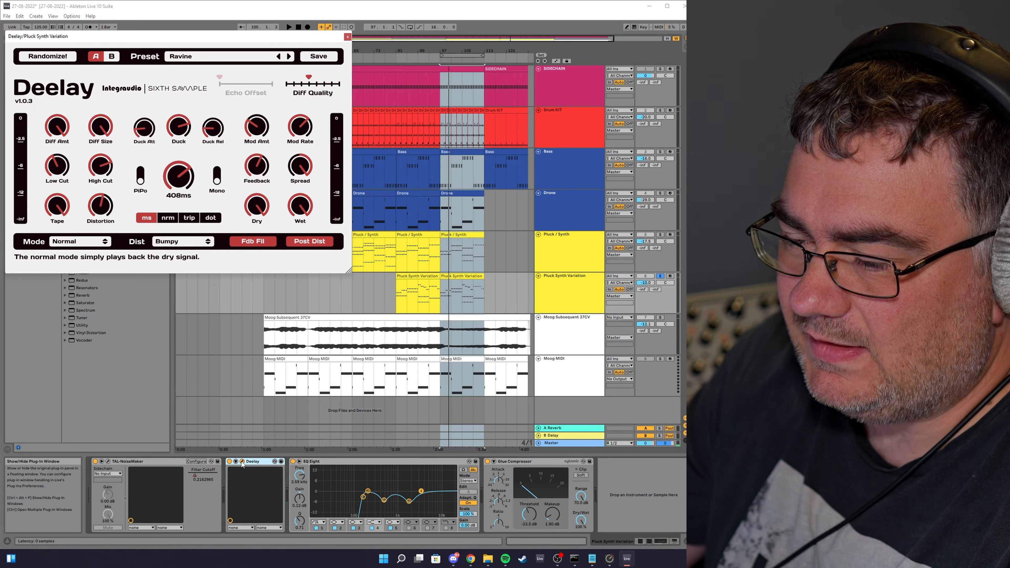
drag(148, 39, 231, 127)
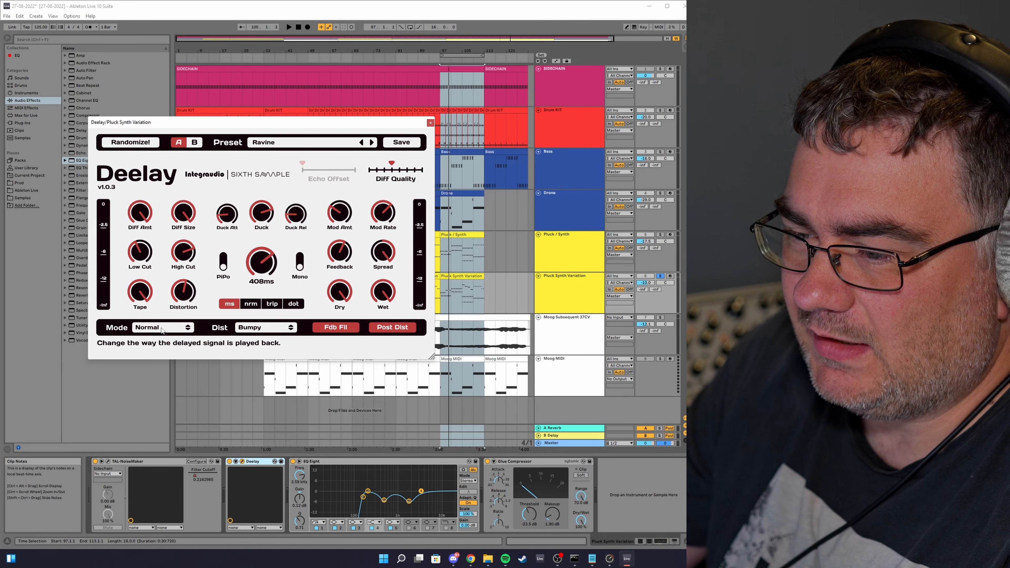
Step: Switch the Deelay mode to Rev Forw and start playback to audition it
click(247, 330)
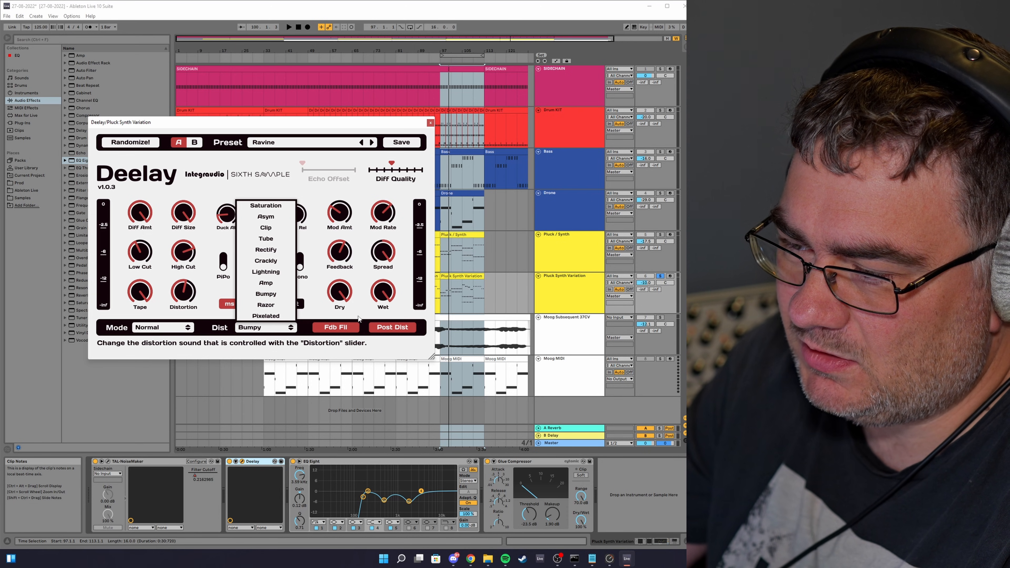
click(153, 324)
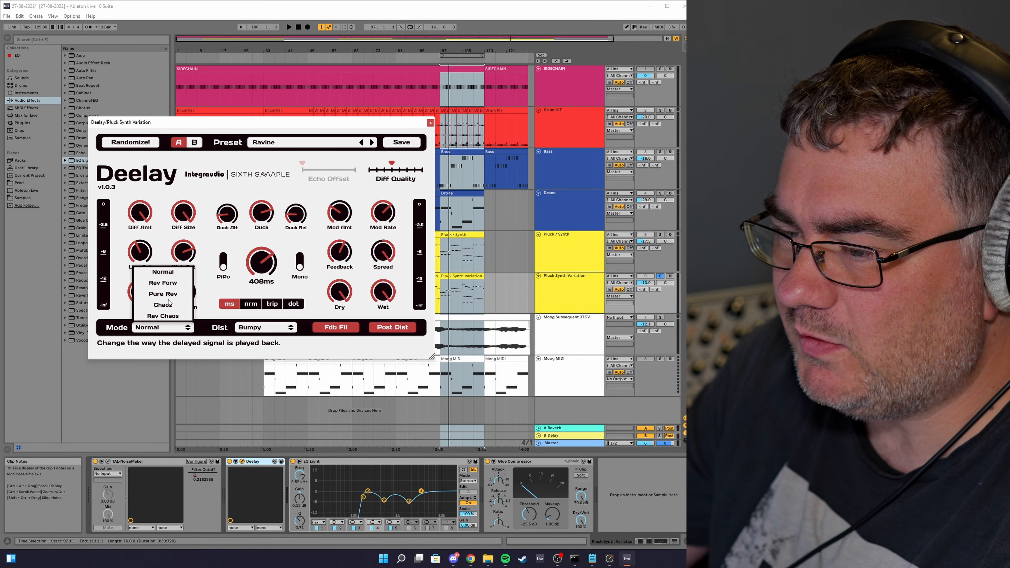
click(178, 284)
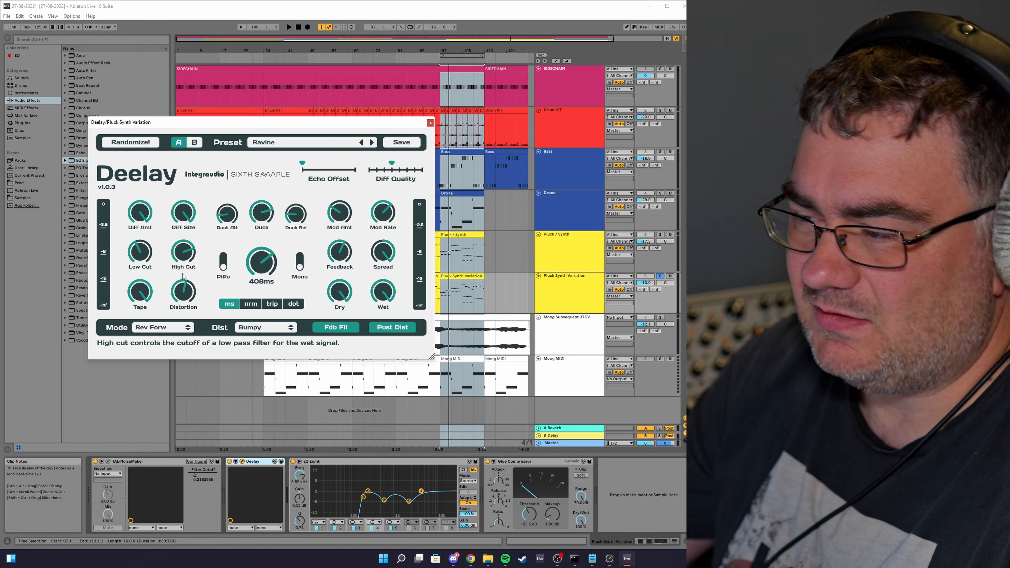
key(space)
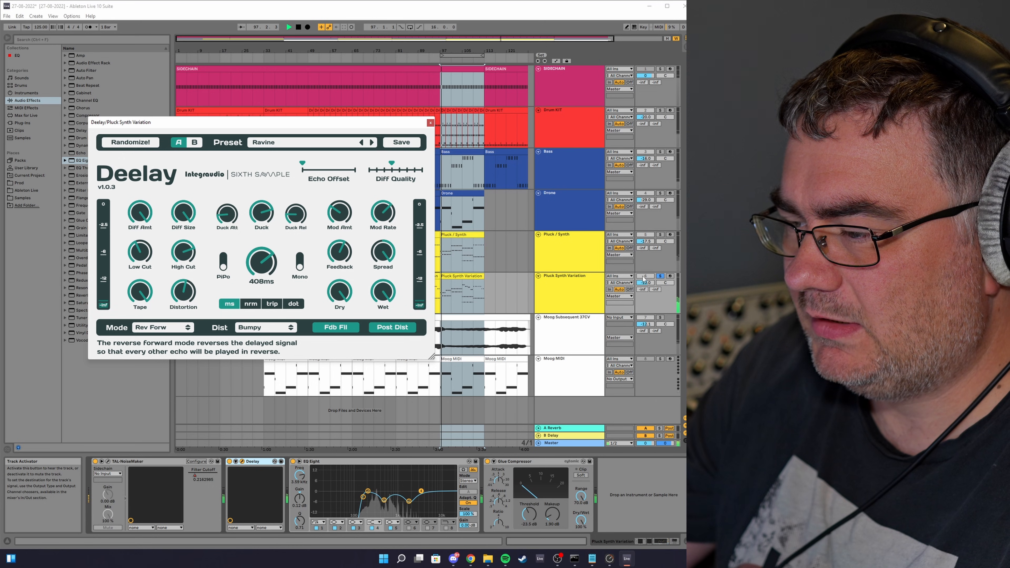
Step: Change the Deelay mode to Rev Chaos and toggle playback
click(177, 329)
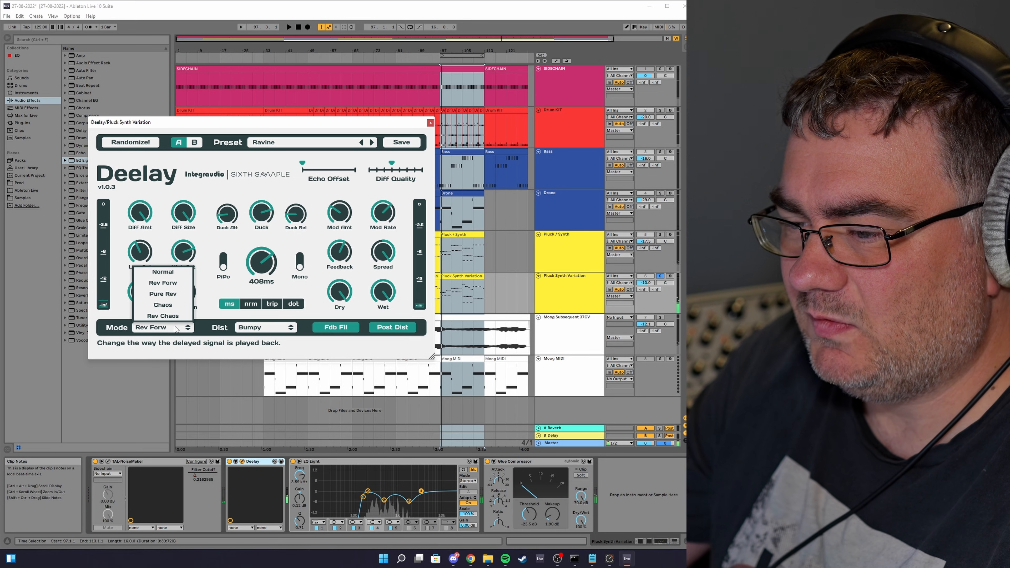
click(163, 316)
key(space)
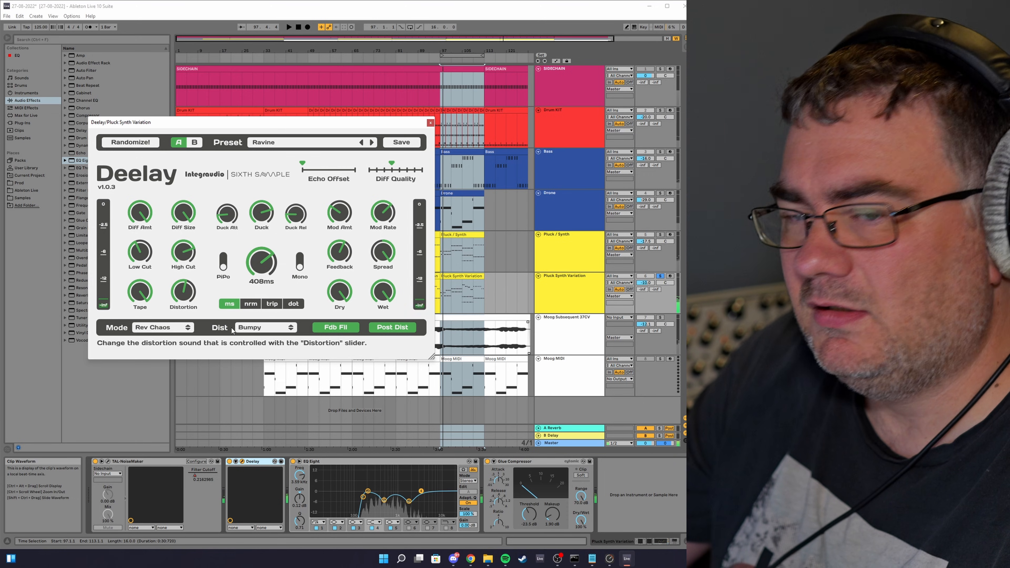
Step: Set the Deelay mode to Pure Rev and close the plugin window
click(165, 328)
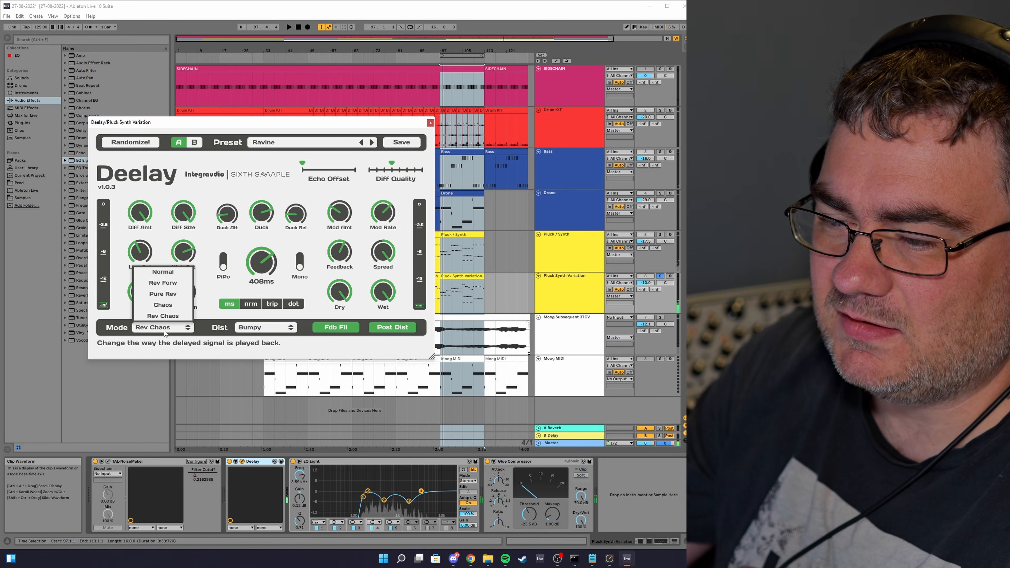
click(171, 294)
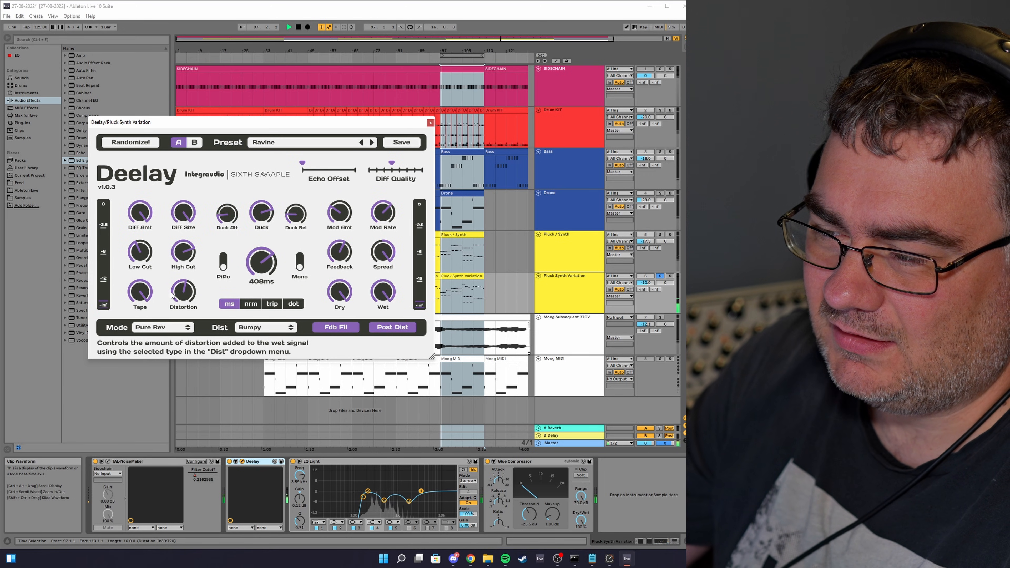
click(431, 123)
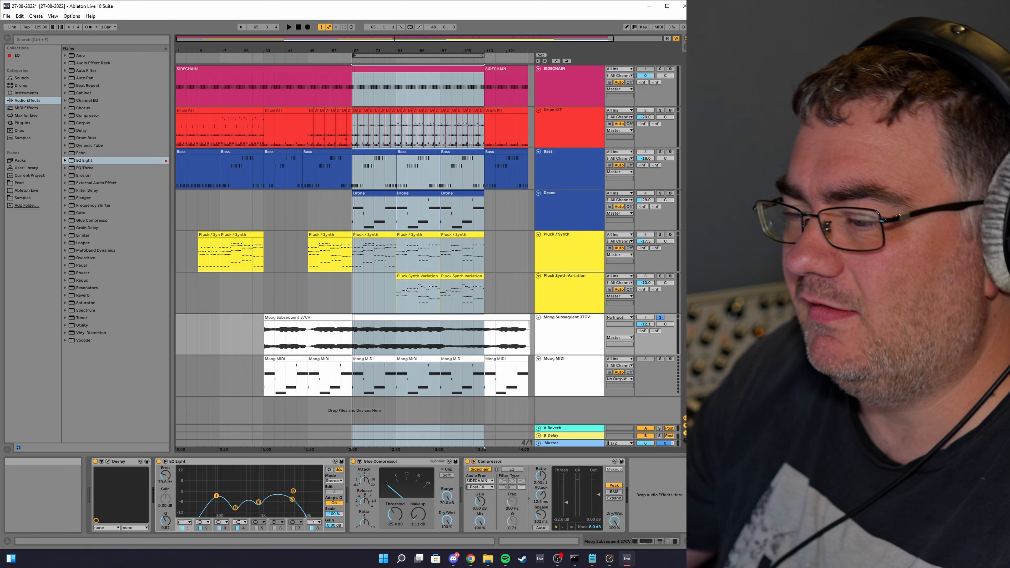
Step: Play the looped section and toggle solo on the Drum KIT and Bass tracks, then stop playback
key(space)
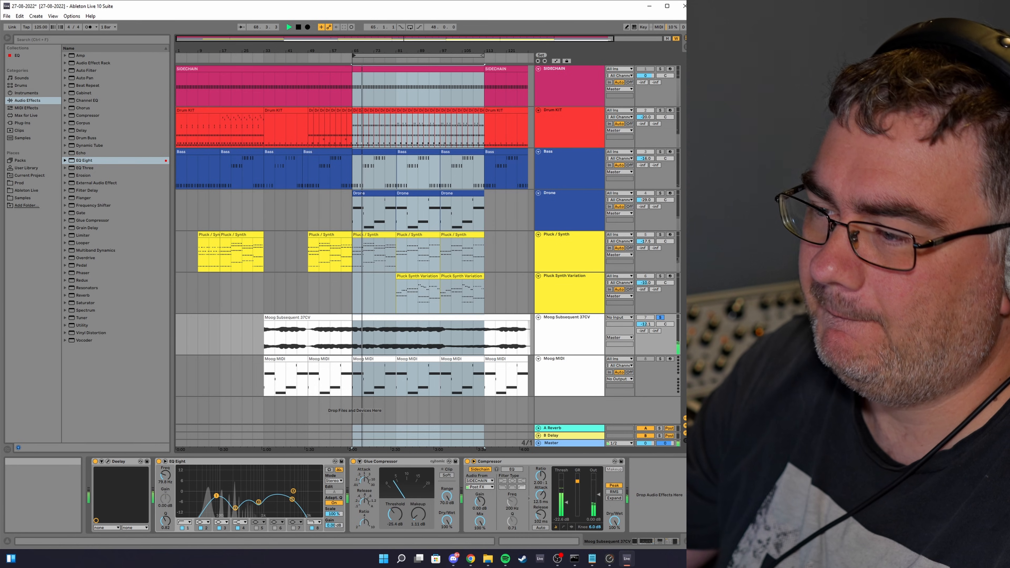
click(661, 110)
click(661, 152)
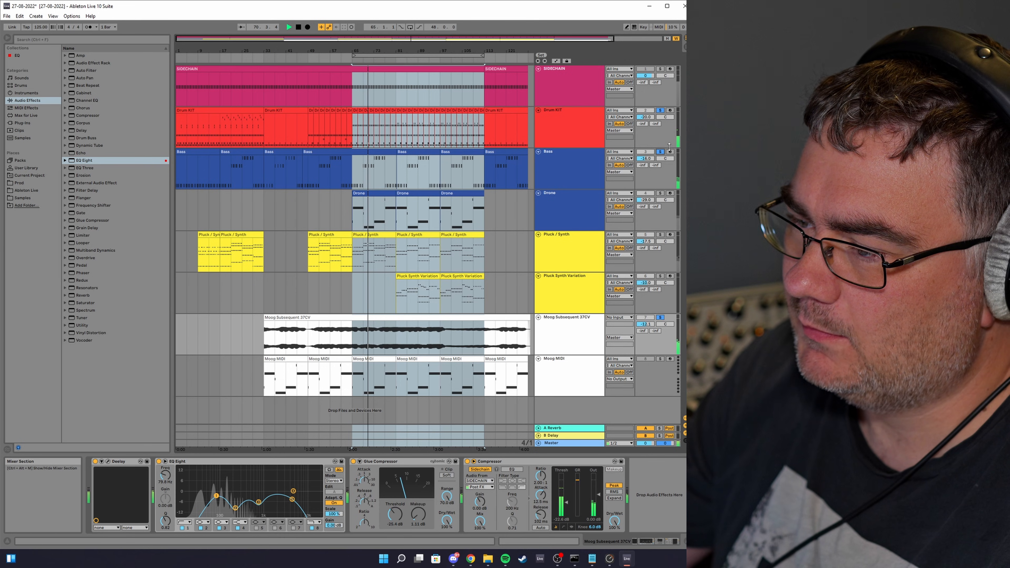
key(space)
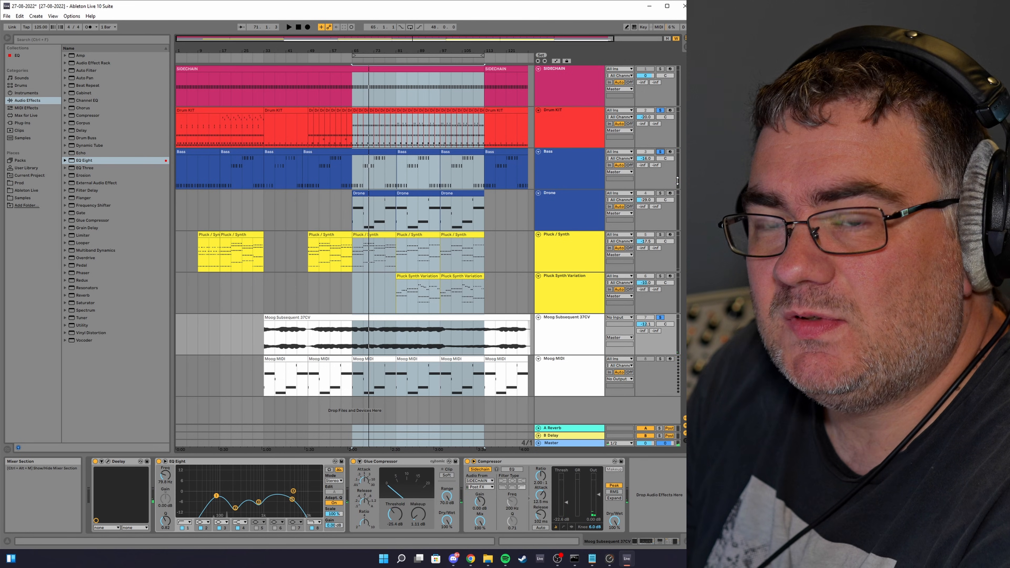
Step: Inspect the device chains of the Moog Subsequent 37CV, Moog MIDI and Master tracks
click(222, 462)
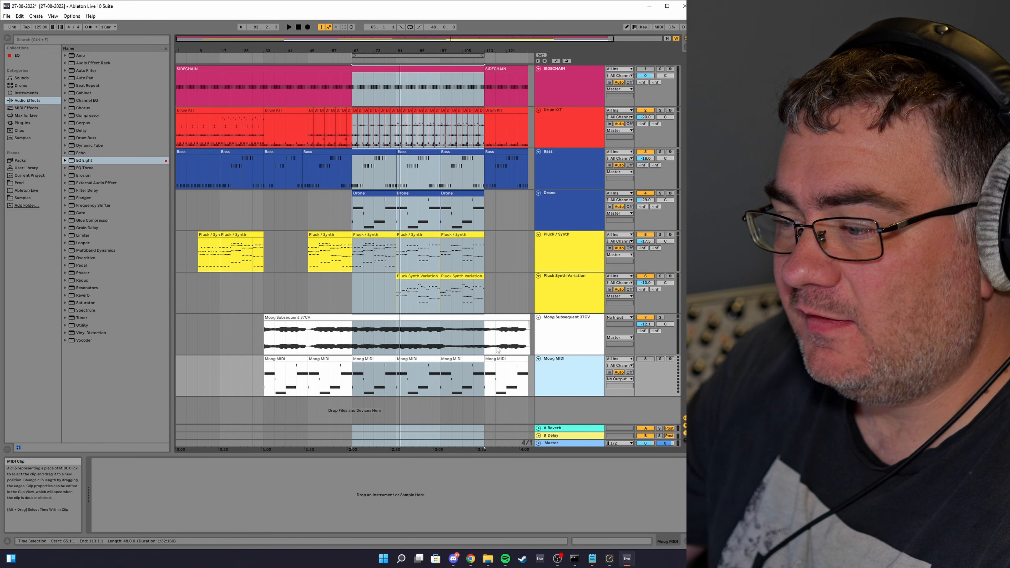
click(562, 335)
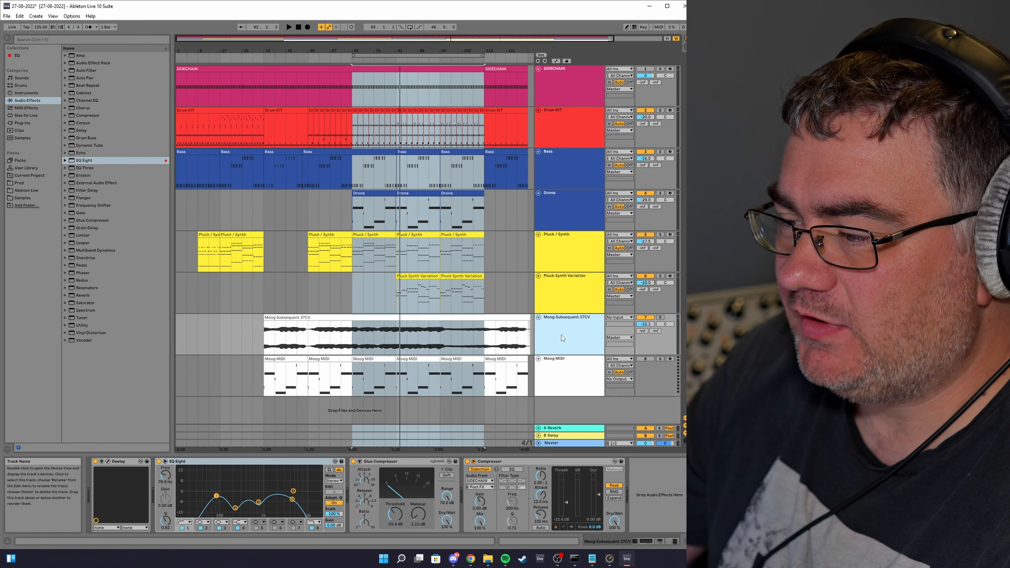
click(561, 374)
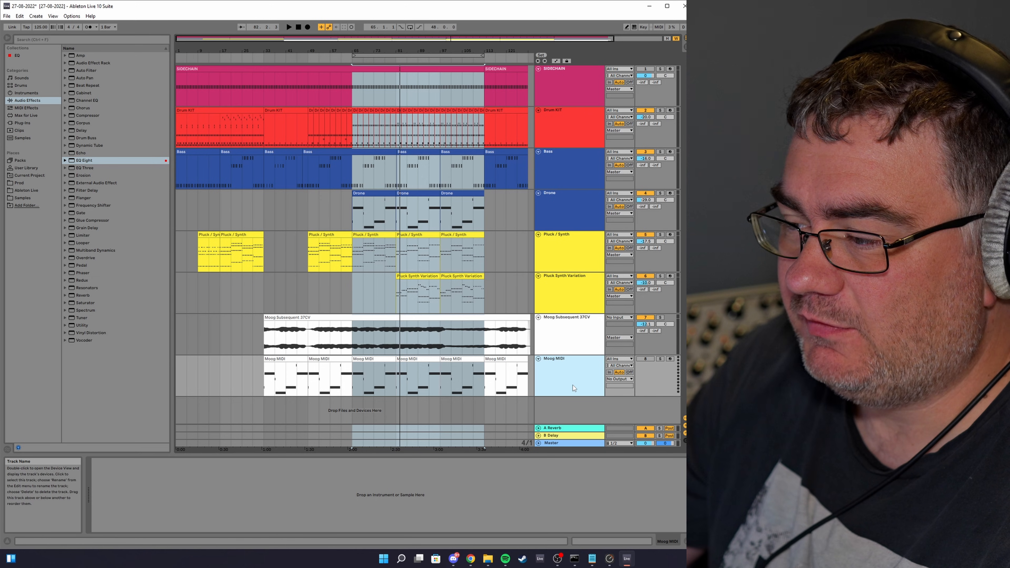
click(577, 333)
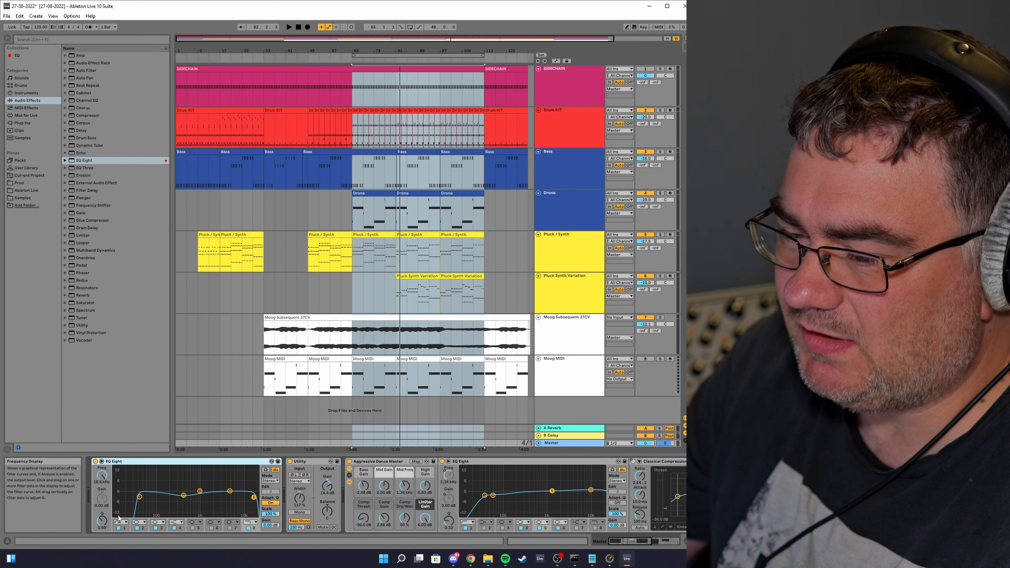
Step: Browse through the Master track's full device chain and play the loop to listen
click(314, 463)
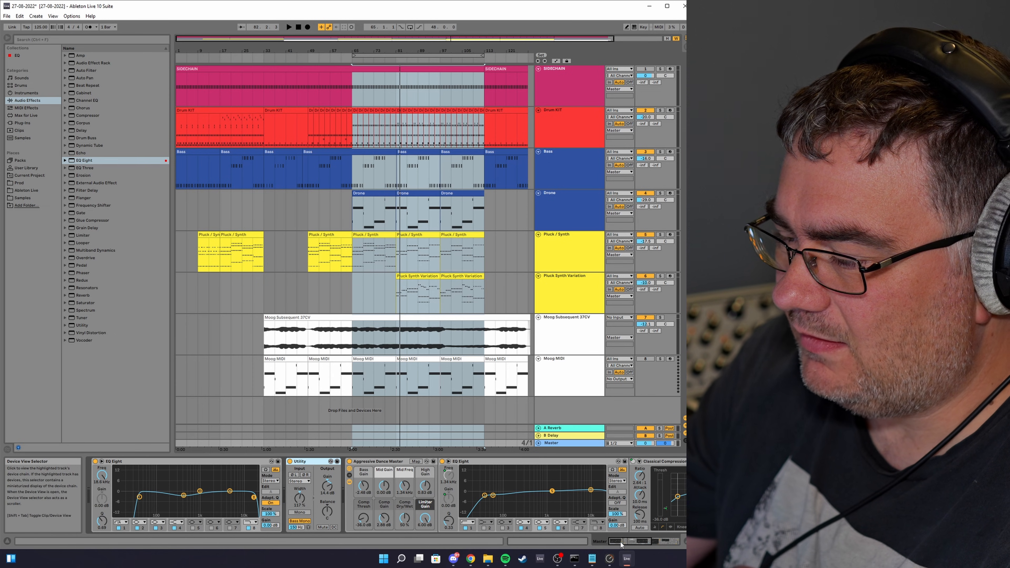
scroll(575, 534, right, 10)
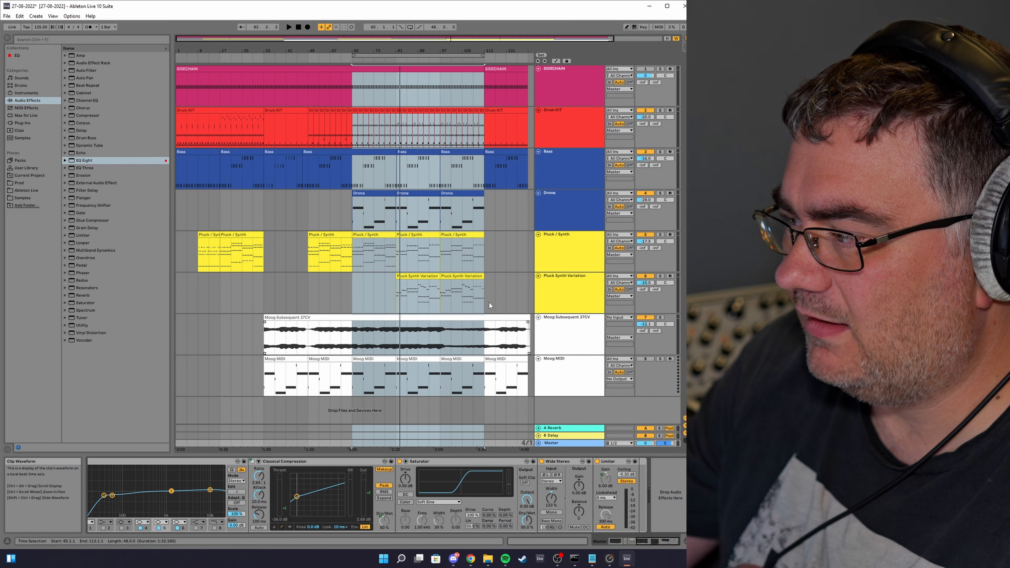
key(space)
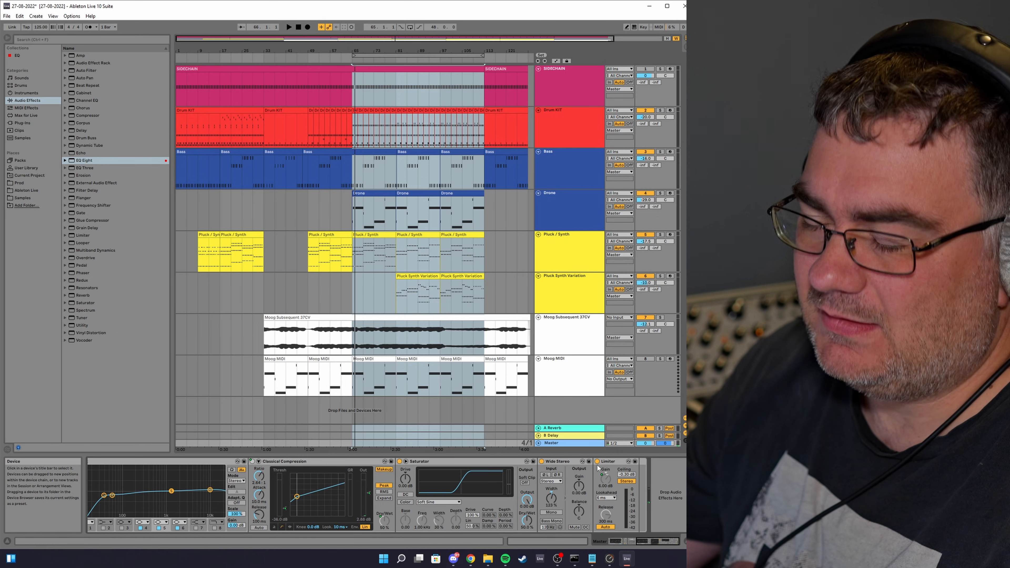
key(space)
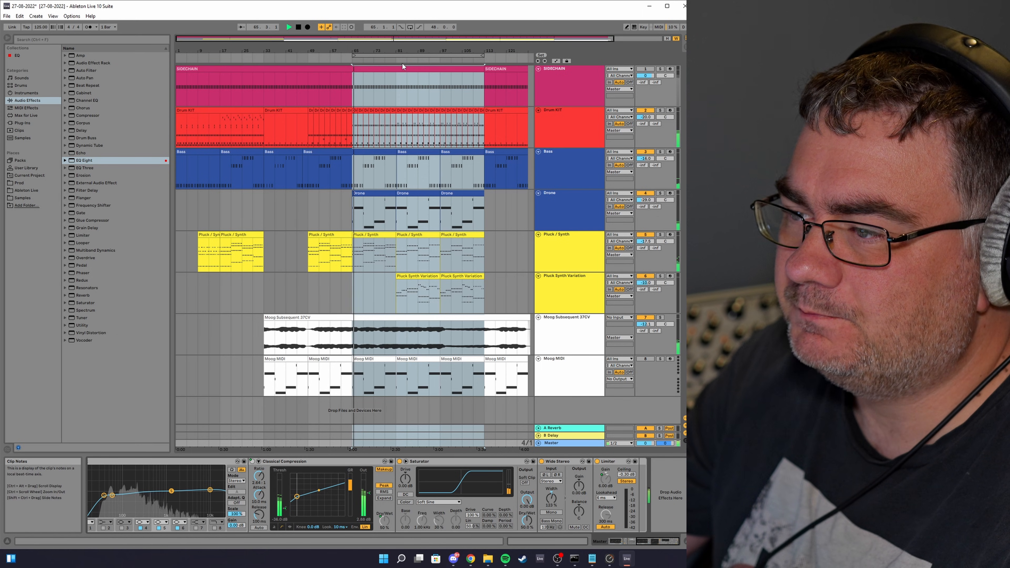
Step: Move the playback position within the loop and select the Drone track to view its devices
click(393, 58)
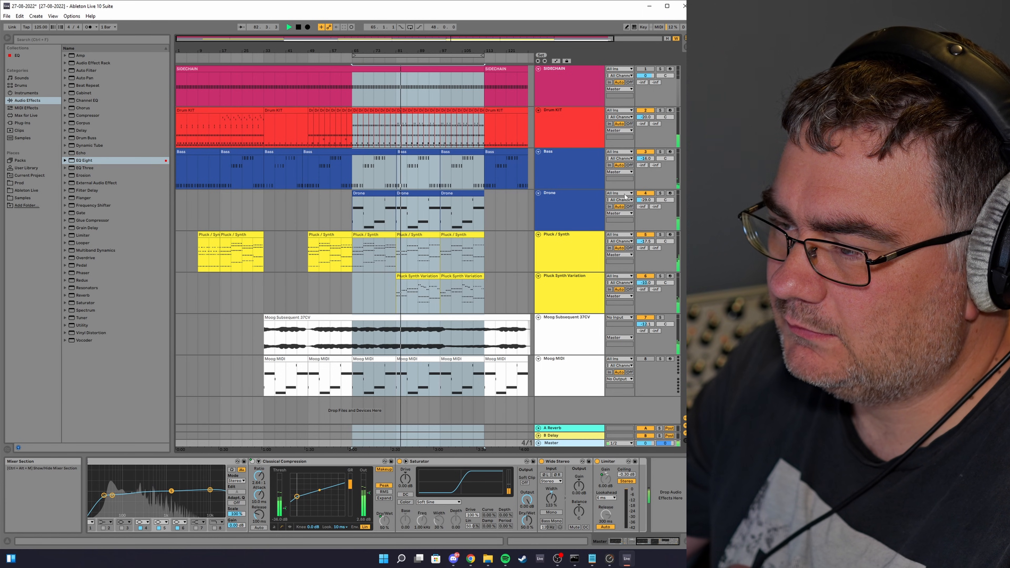
click(568, 207)
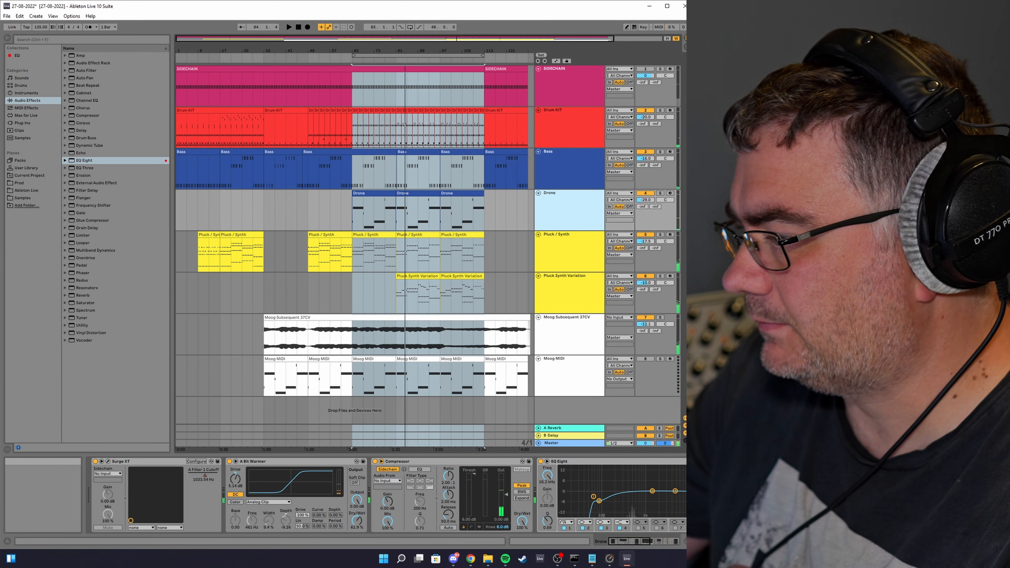